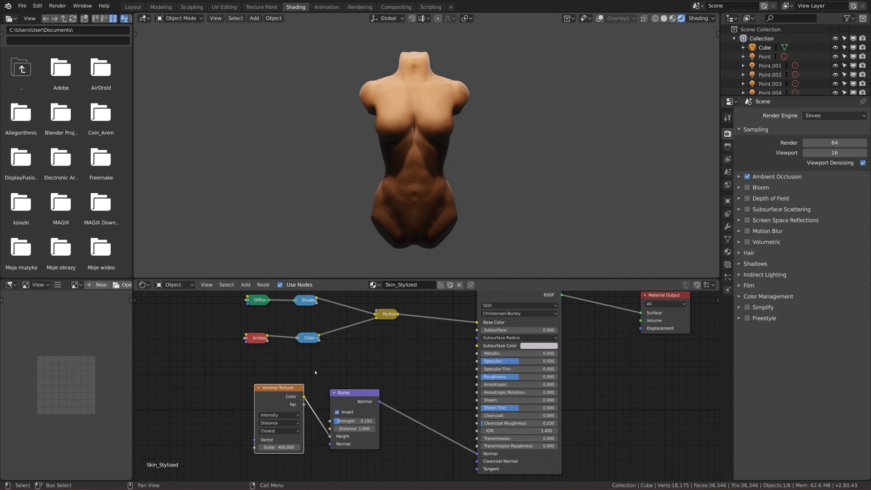
Collapse the Voronoi Texture and Bump nodes and place them side by side below the colour nodes.
click(258, 388)
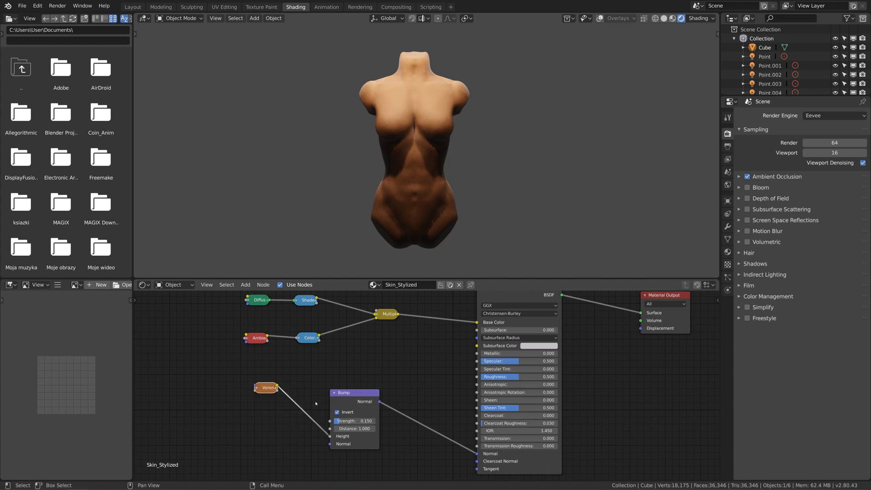
click(333, 393)
drag(339, 398, 341, 436)
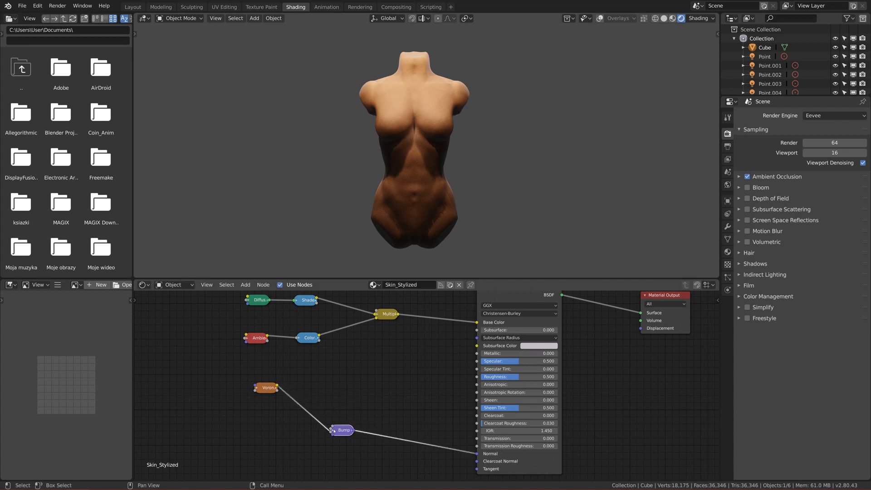
drag(268, 386, 284, 425)
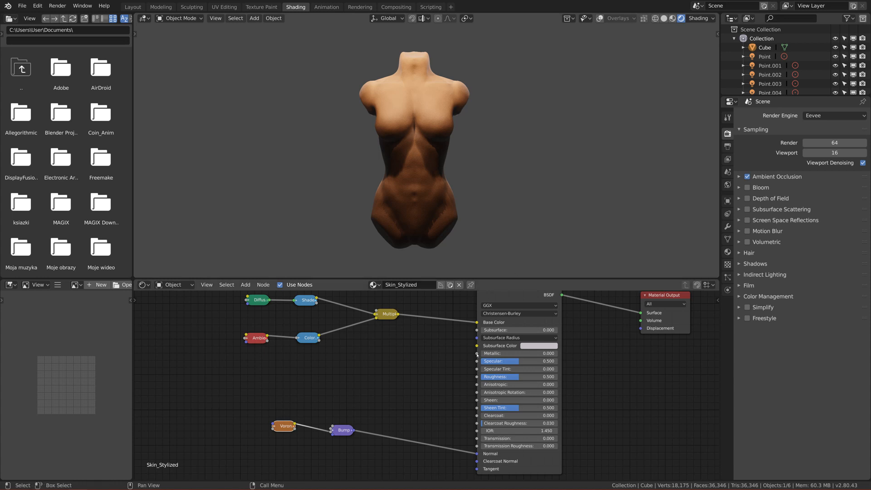
Enable Subsurface Scattering in the Eevee render settings and set the Principled BSDF's Subsurface value to 1.000.
scroll(483, 363, down, 1)
middle_drag(483, 364, 437, 391)
scroll(428, 375, up, 1)
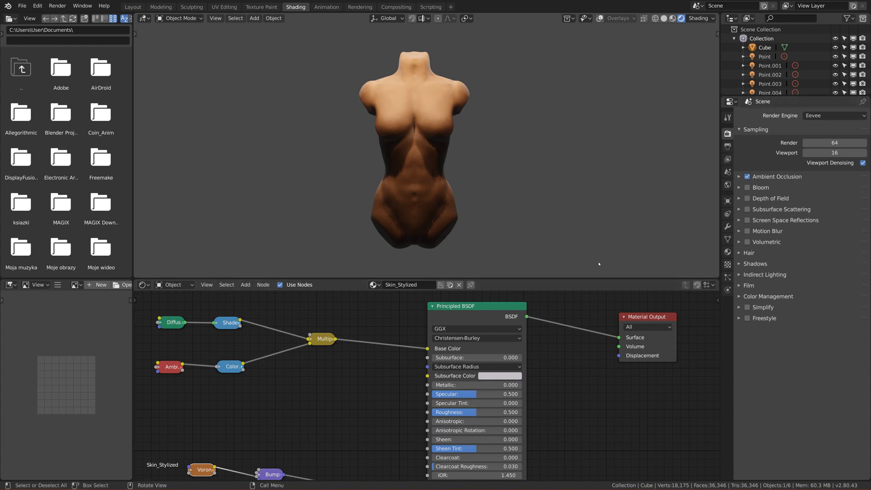
scroll(523, 363, down, 2)
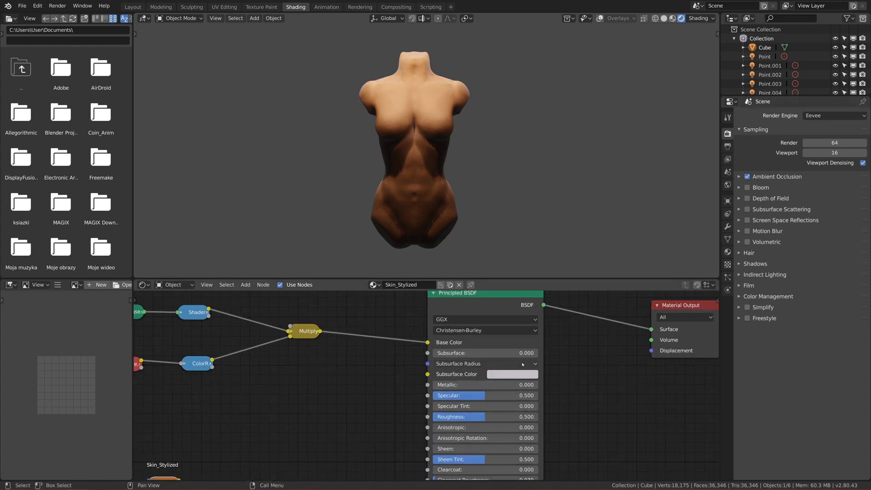
middle_drag(487, 348, 464, 361)
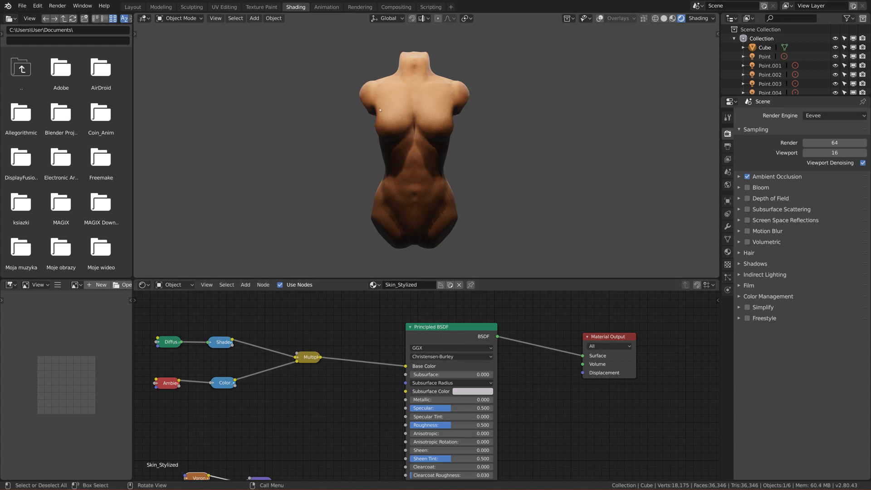
scroll(398, 197, up, 1)
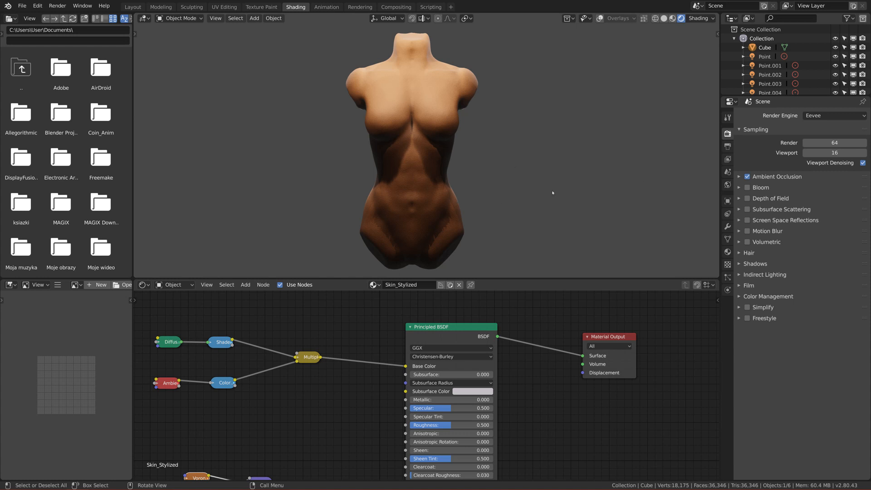
click(748, 210)
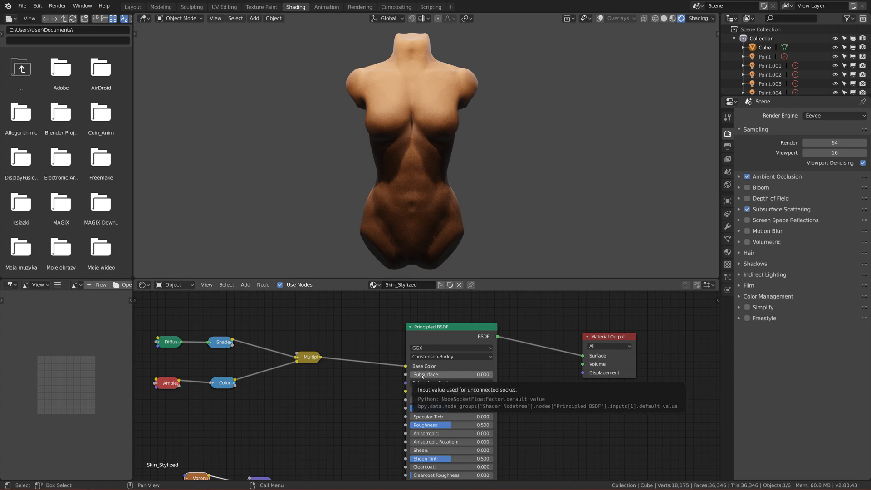
drag(452, 375, 535, 374)
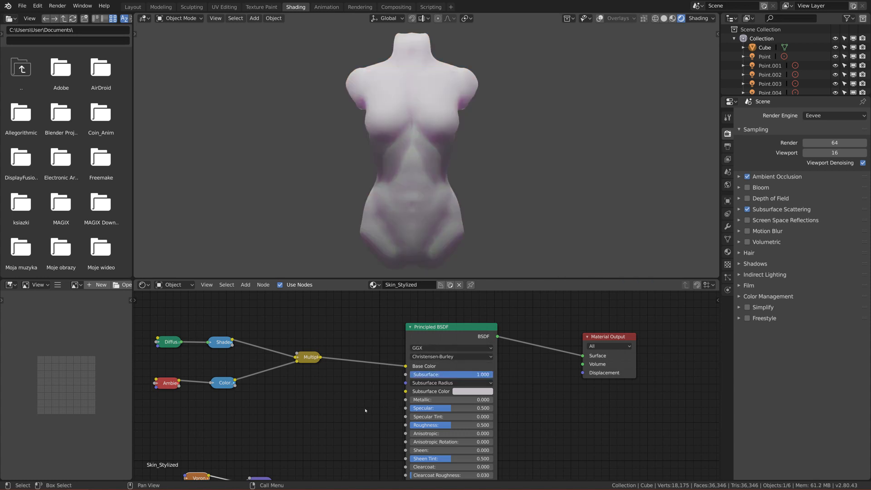
Examine the subsurface scattering on the torso's shadow edges up close and from a distance.
scroll(414, 393, up, 2)
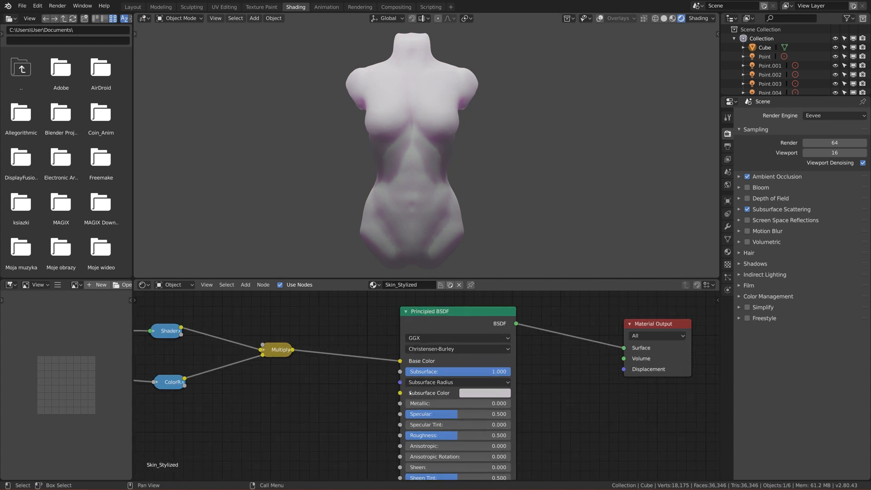
scroll(423, 142, up, 4)
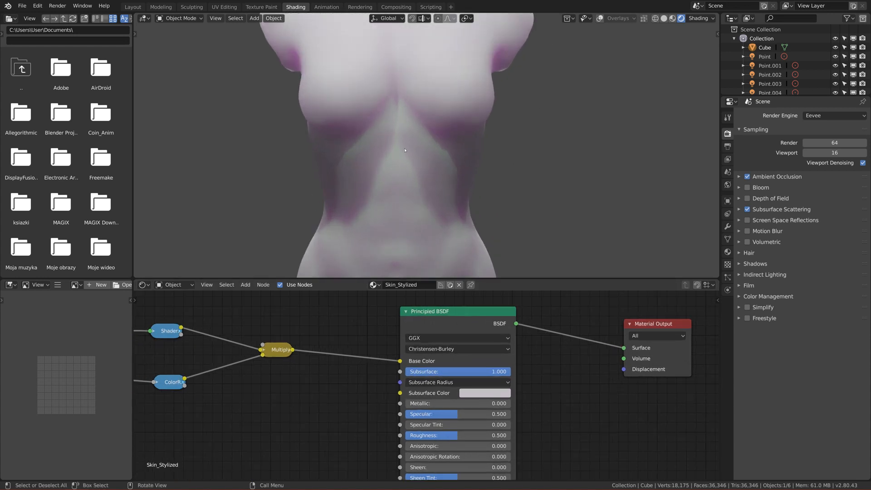
scroll(404, 149, down, 3)
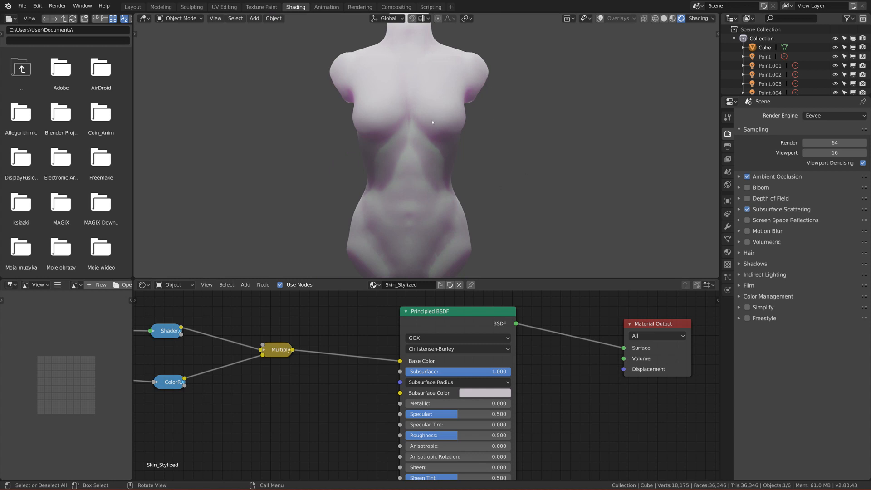
scroll(356, 155, up, 5)
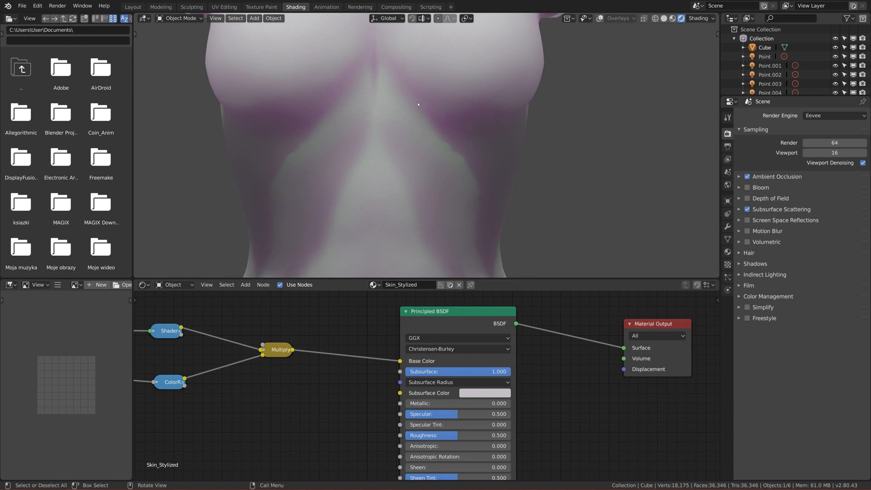
scroll(467, 116, down, 6)
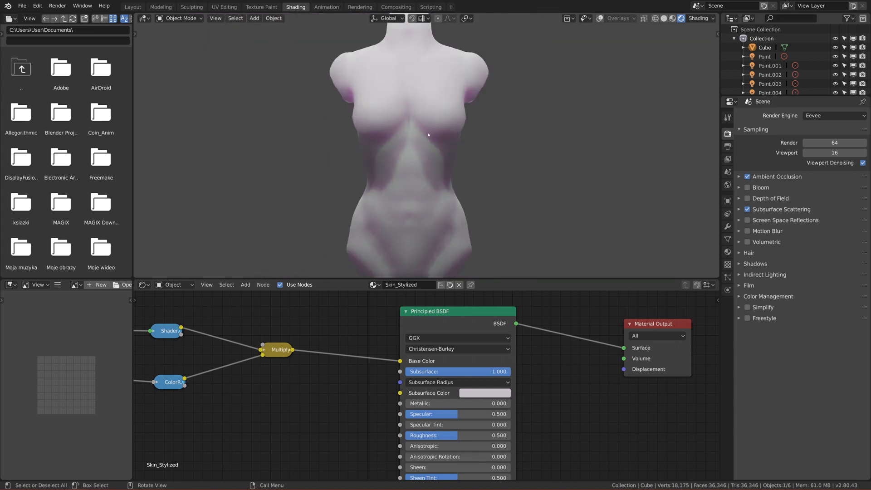
mouse_move(449, 213)
middle_down()
mouse_move(431, 195)
mouse_move(436, 208)
middle_up()
scroll(434, 201, down, 1)
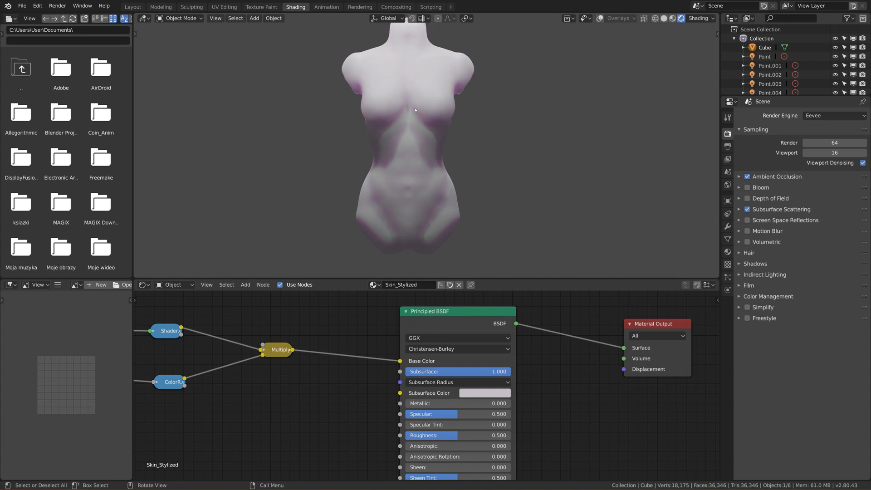
Try raising the first Subsurface Radius value to 10.7 and set it back to 1.
click(447, 383)
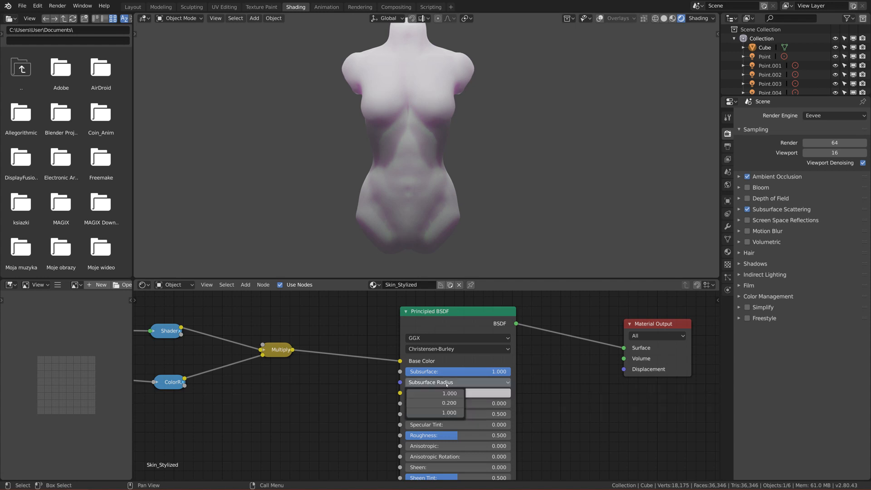
mouse_move(447, 394)
mouse_down()
mouse_move(422, 393)
mouse_move(506, 394)
mouse_move(440, 393)
mouse_move(464, 393)
mouse_up()
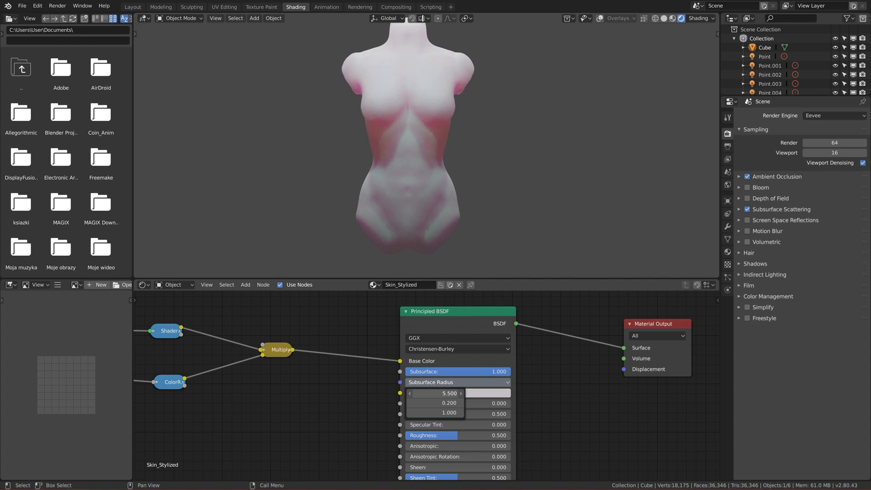
drag(543, 394, 566, 394)
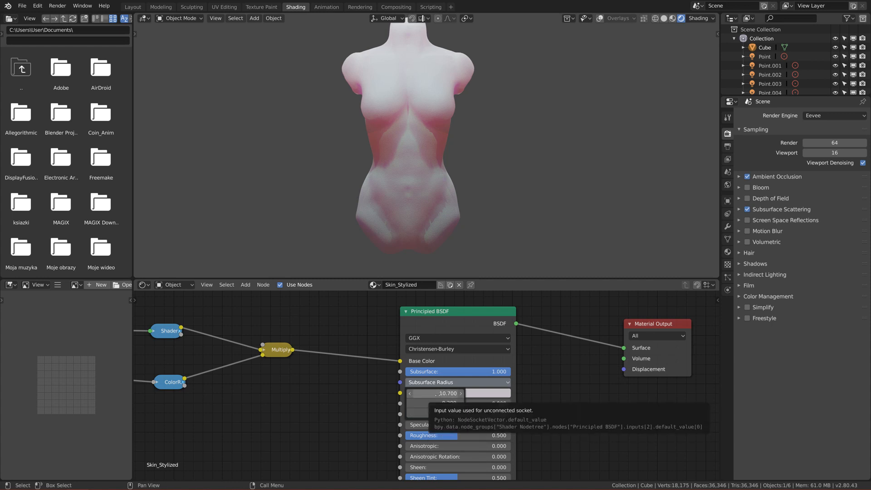
click(448, 394)
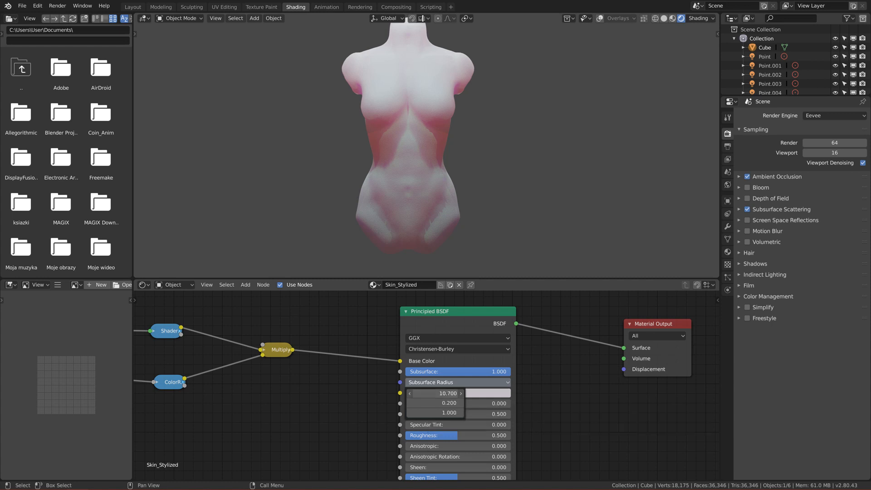
text(1)
key(Return)
Set the third Subsurface Radius value to 0 and check the scattering tint on the torso.
drag(445, 413, 423, 413)
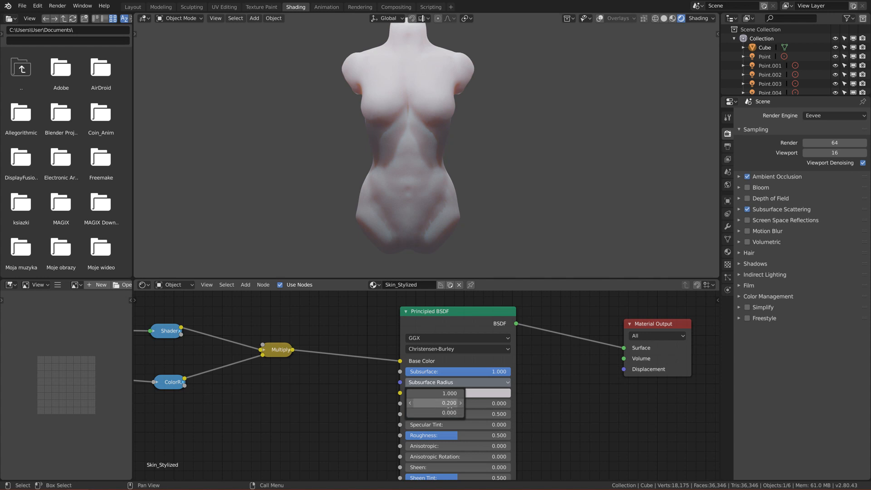
scroll(425, 94, up, 5)
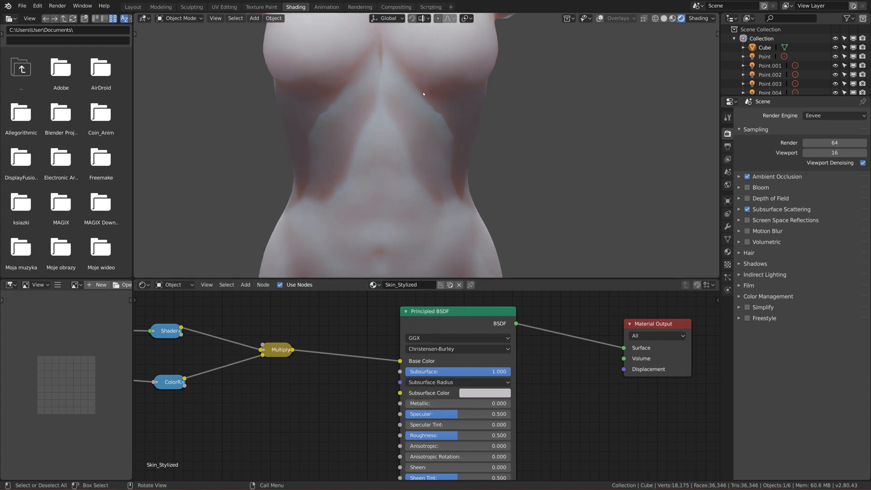
scroll(408, 110, down, 3)
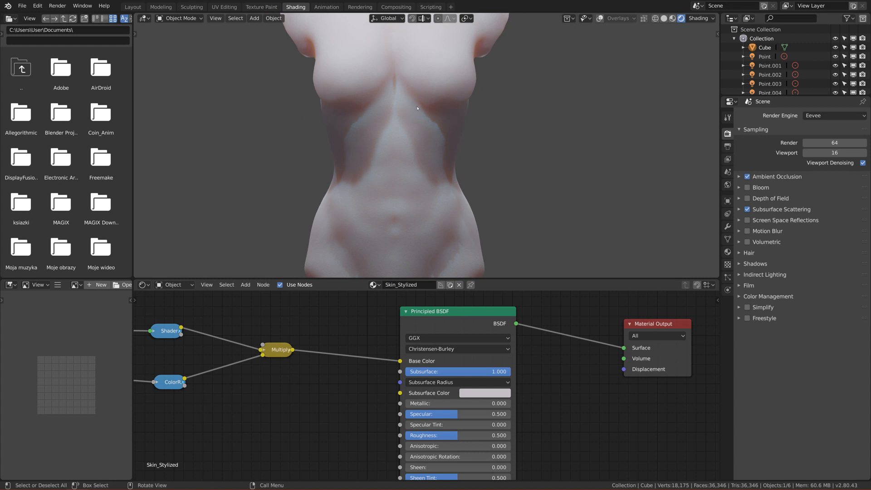
scroll(428, 112, down, 2)
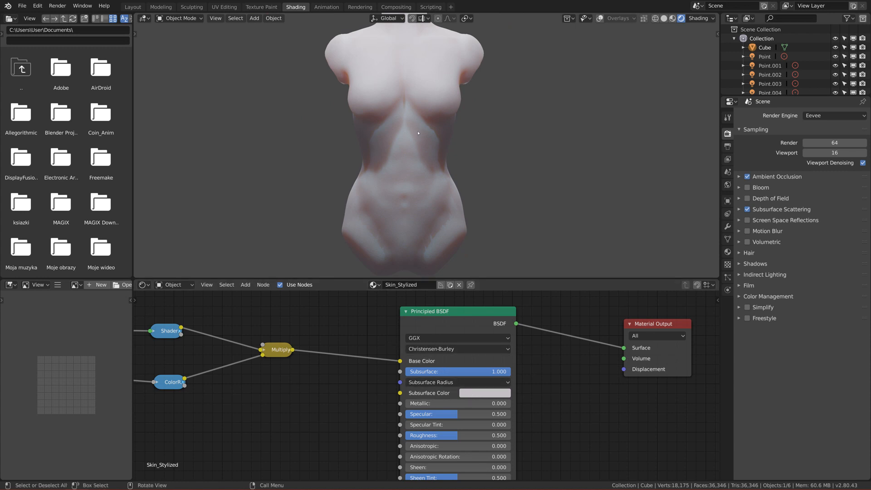
scroll(428, 311, down, 2)
click(436, 384)
click(436, 384)
Connect the Multiply node's colour output to the Principled BSDF's Subsurface Color input as well.
scroll(417, 391, down, 1)
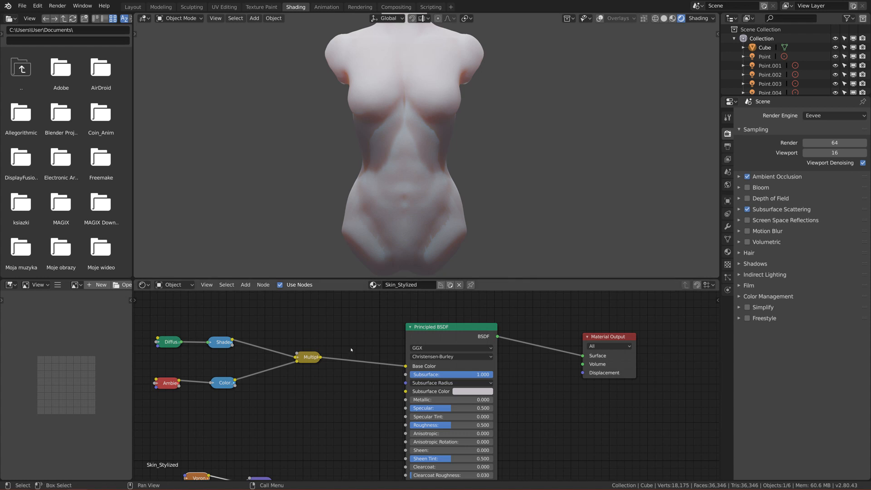
scroll(347, 373, up, 1)
drag(304, 354, 402, 393)
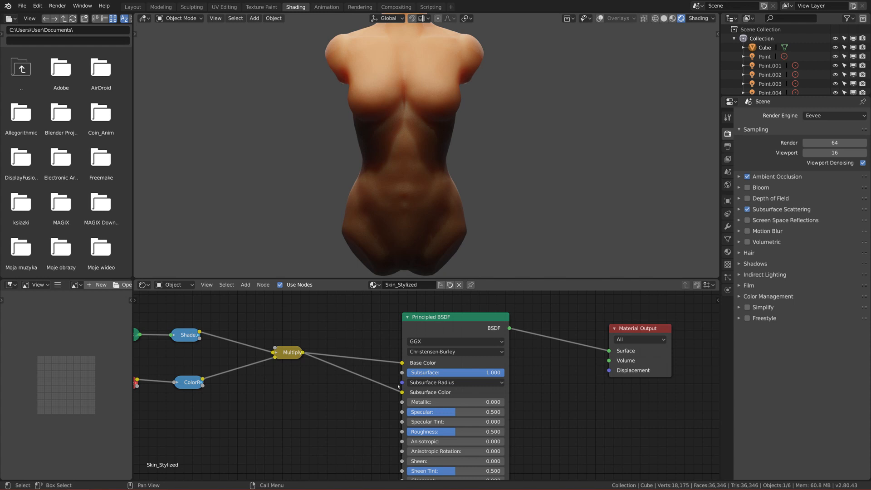
scroll(426, 140, down, 1)
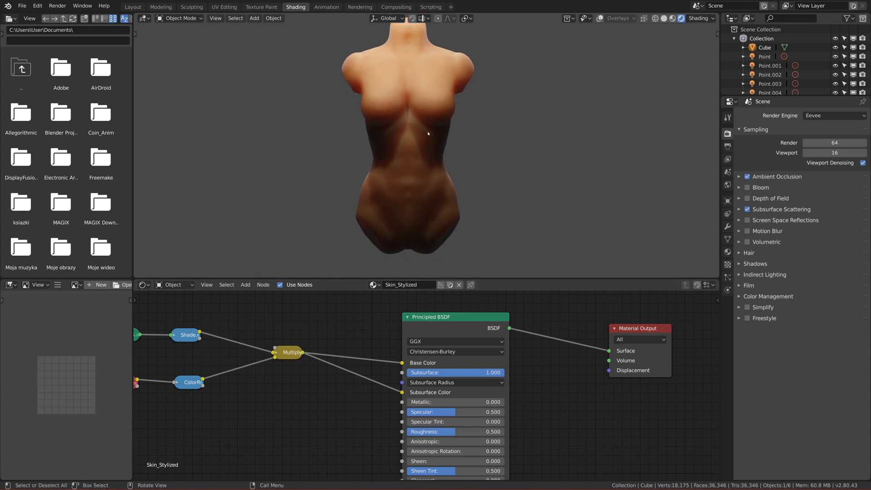
scroll(439, 131, up, 2)
scroll(439, 130, down, 2)
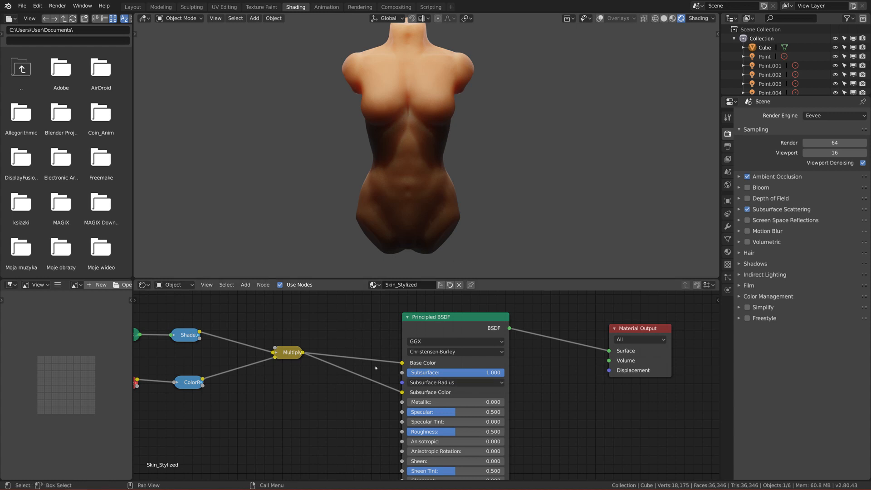
Test the Subsurface amount and examine its effect on the torso's skin shading at close range.
scroll(431, 381, down, 1)
drag(469, 376, 498, 376)
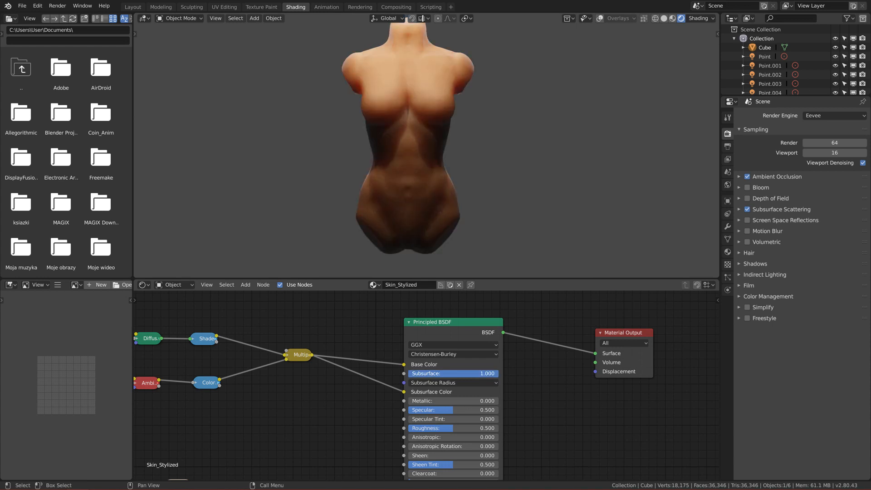
mouse_move(498, 376)
mouse_down()
mouse_move(442, 376)
mouse_move(499, 375)
mouse_up()
scroll(446, 191, up, 4)
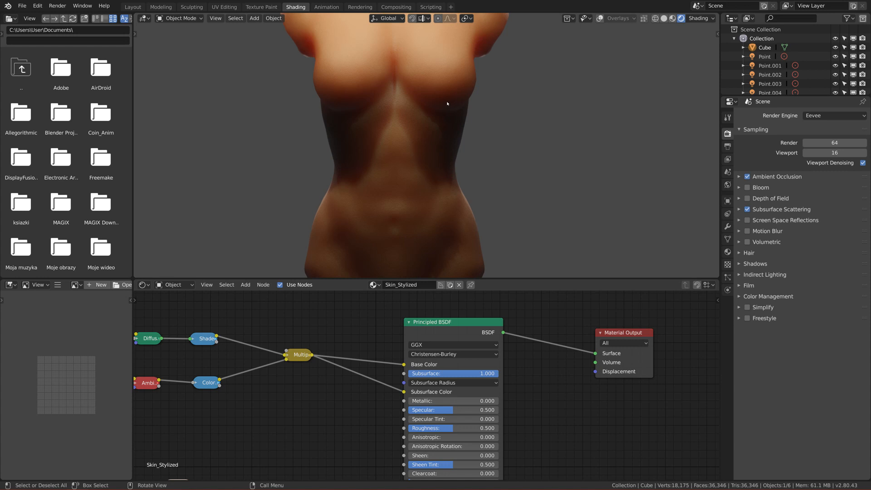
scroll(461, 170, up, 2)
middle_drag(444, 97, 337, 147)
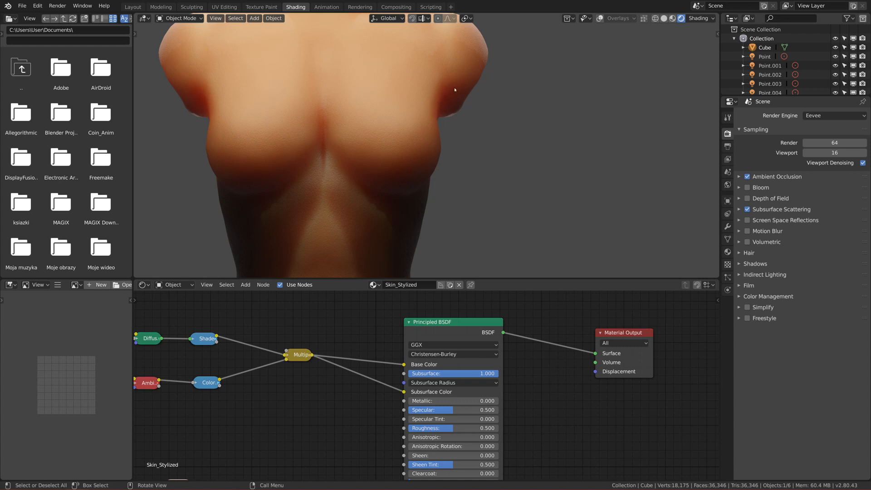
scroll(401, 164, down, 3)
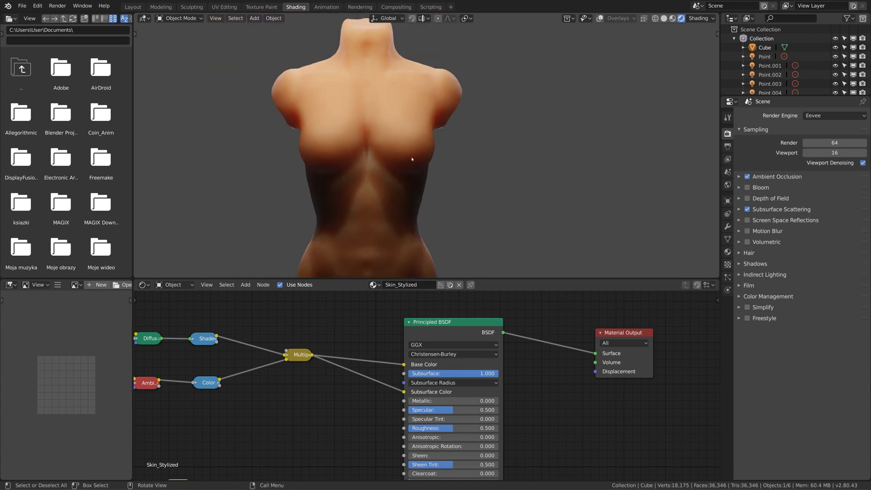
scroll(408, 117, down, 2)
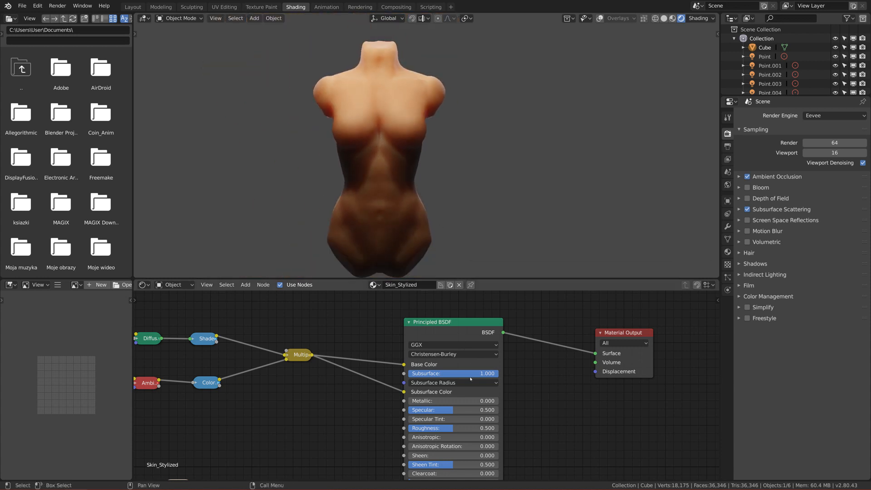
Set the Principled BSDF's Subsurface value to 0.9.
mouse_move(493, 373)
mouse_down()
mouse_move(482, 373)
mouse_move(491, 375)
mouse_up()
click(488, 374)
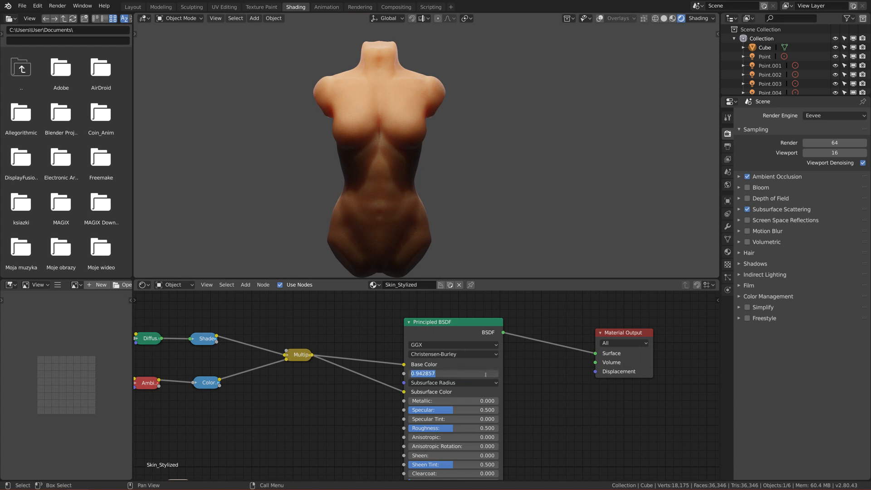
text(0.9)
key(Return)
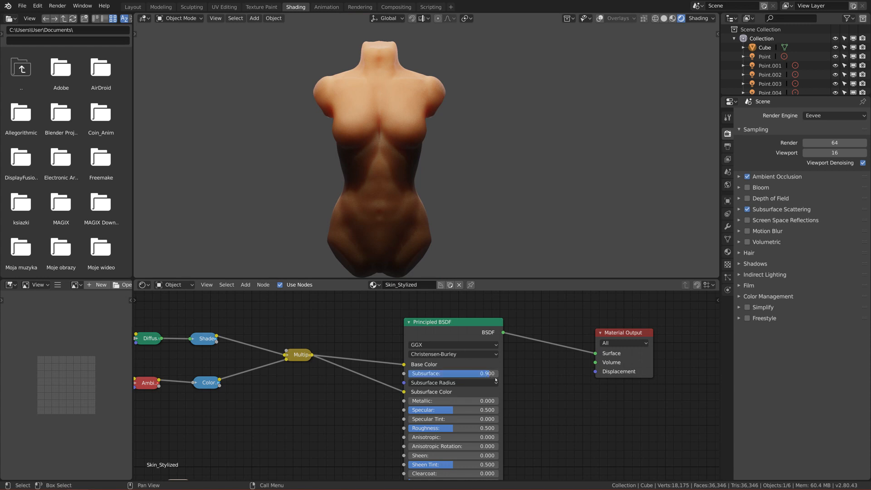
Increase the first Subsurface Radius value to strengthen the red scattering on the torso.
click(425, 385)
drag(429, 392, 450, 392)
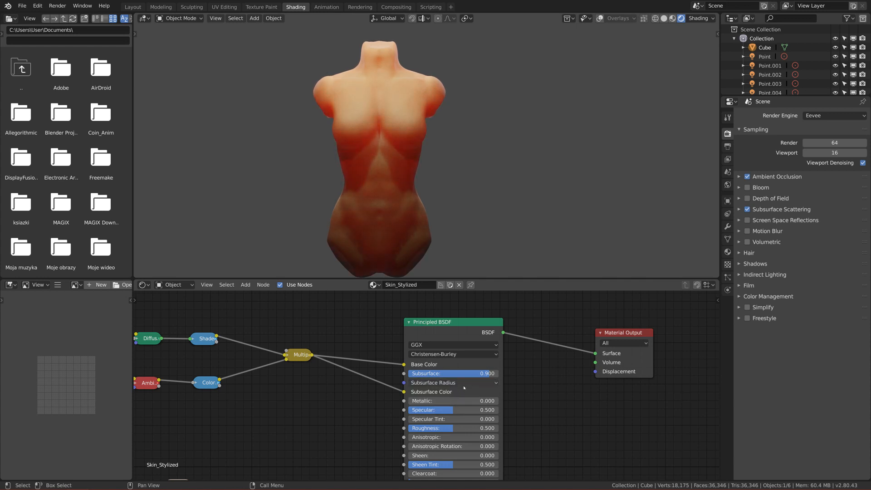
Set the Principled BSDF's first Subsurface Radius value to 1 and check the torso's shading.
click(464, 384)
click(442, 392)
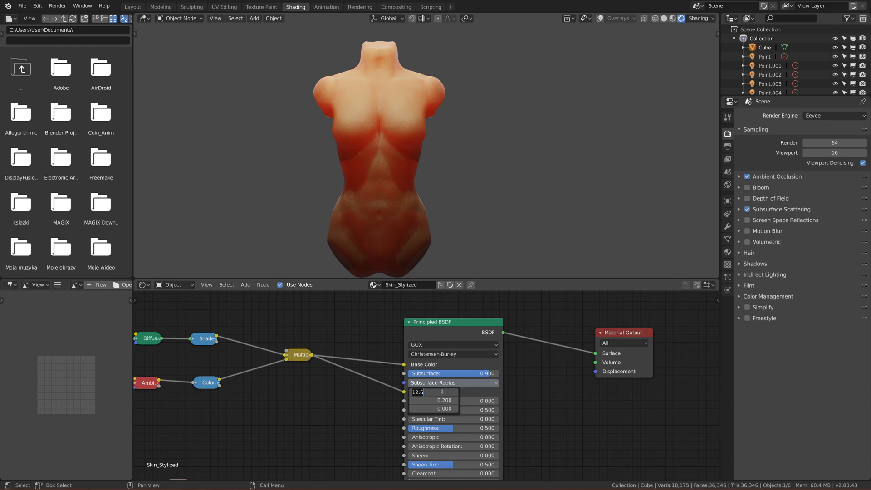
text(1)
key(Return)
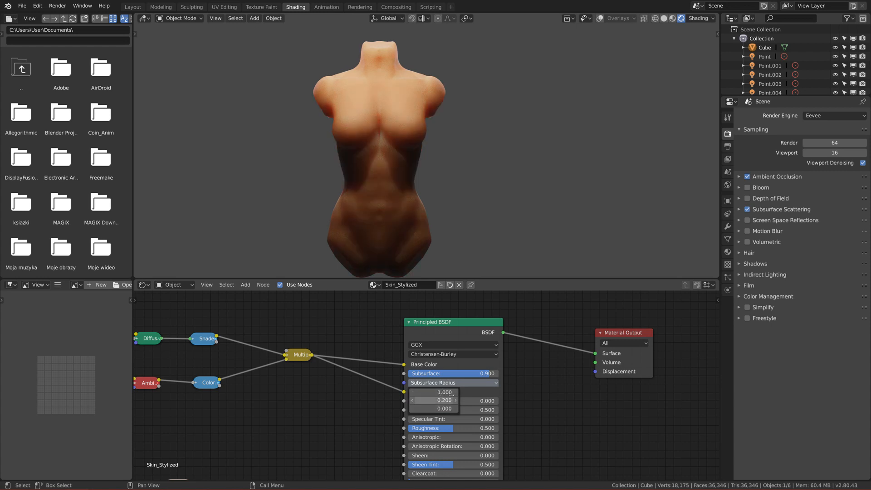
scroll(384, 181, down, 2)
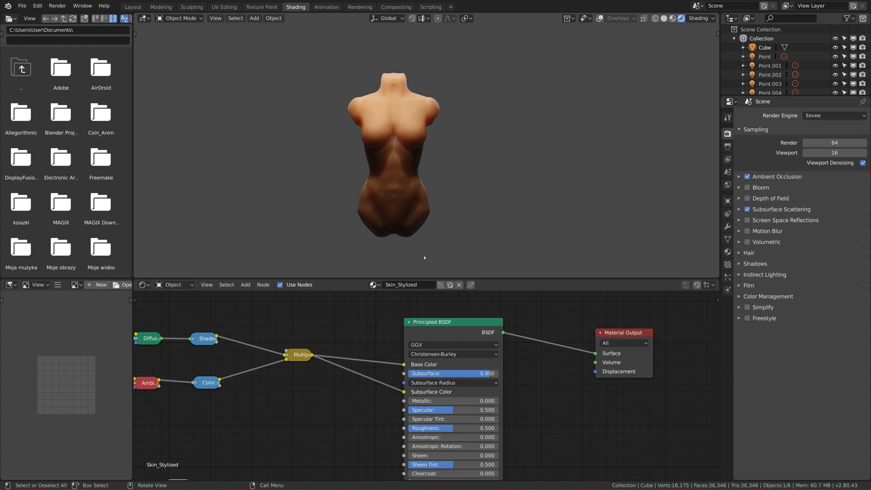
scroll(383, 186, up, 5)
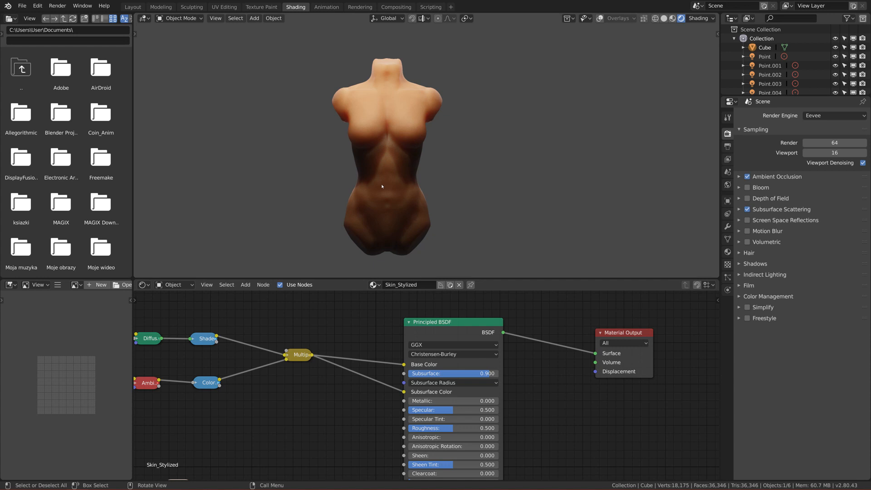
Look over the Skin_Stylized node tree, from the Principled BSDF down to the Voronoi and Bump nodes feeding its Normal input.
scroll(382, 186, down, 3)
click(409, 323)
click(408, 322)
scroll(398, 414, down, 3)
shift+middle_drag(398, 414, 391, 370)
scroll(398, 392, up, 1)
mouse_move(383, 426)
shift+middle_down()
mouse_move(394, 417)
mouse_move(382, 423)
shift+middle_up()
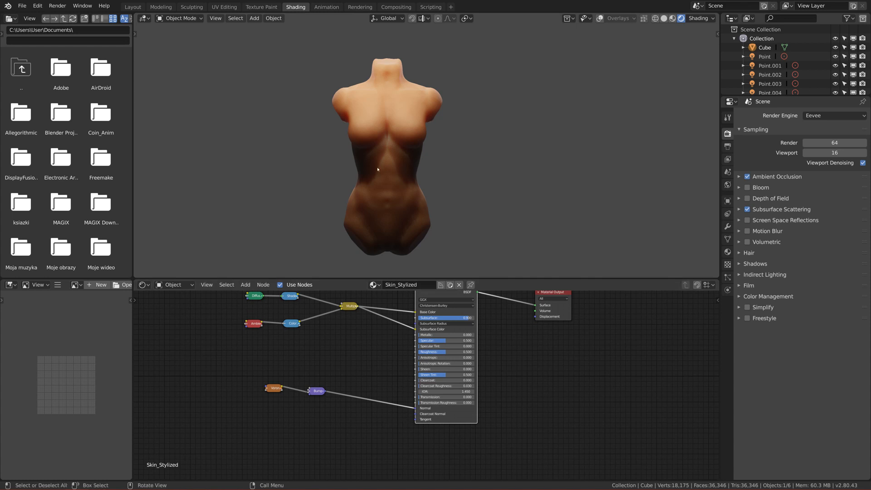
scroll(367, 413, down, 1)
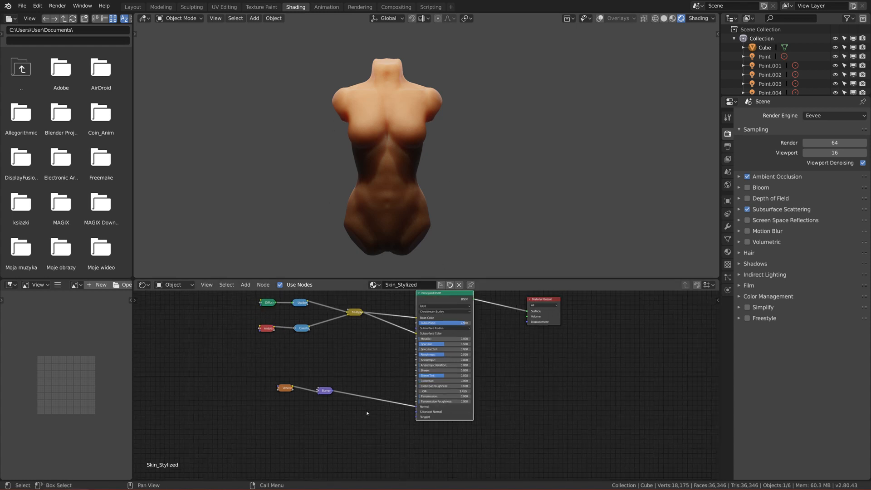
shift+scroll(350, 417, down, 4)
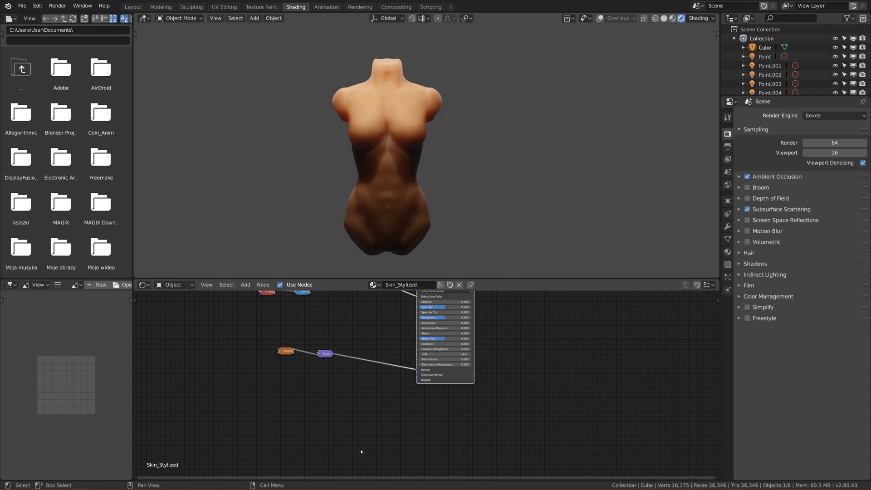
scroll(366, 432, up, 1)
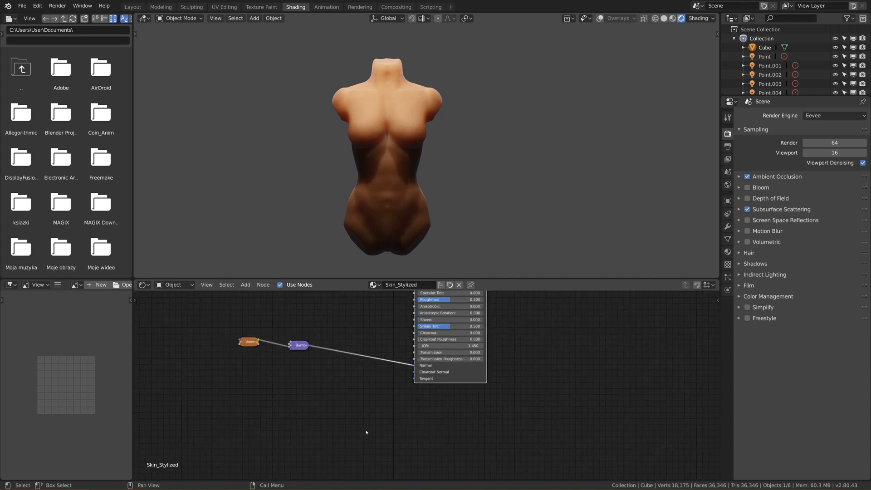
scroll(366, 432, up, 1)
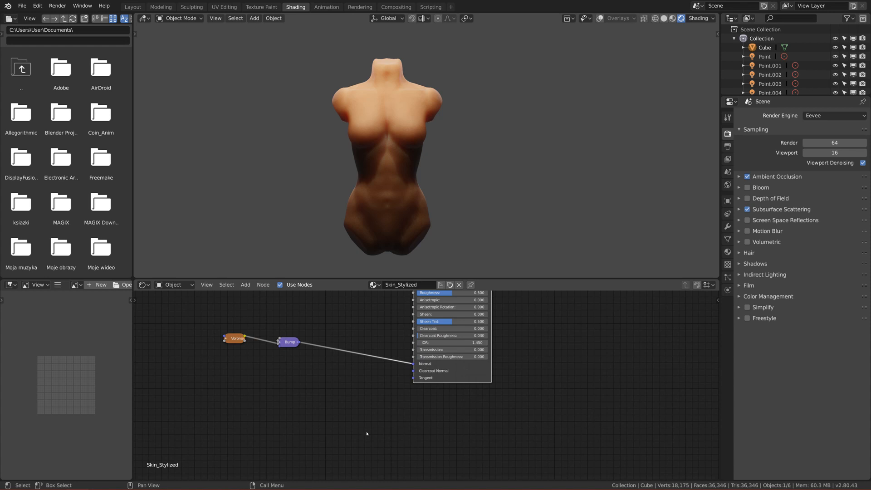
Move the Material Output node farther away from the Principled BSDF and shift the Bump node slightly toward it.
scroll(423, 393, down, 7)
shift+middle_drag(464, 355, 404, 389)
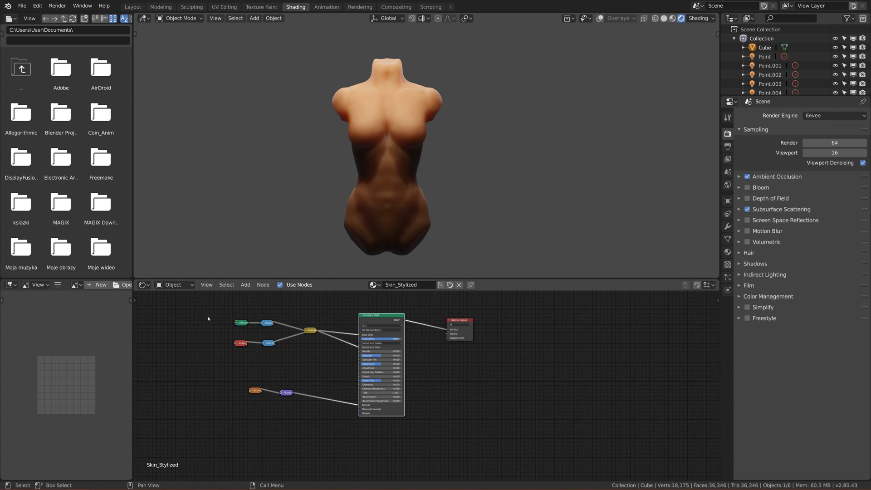
drag(453, 321, 558, 337)
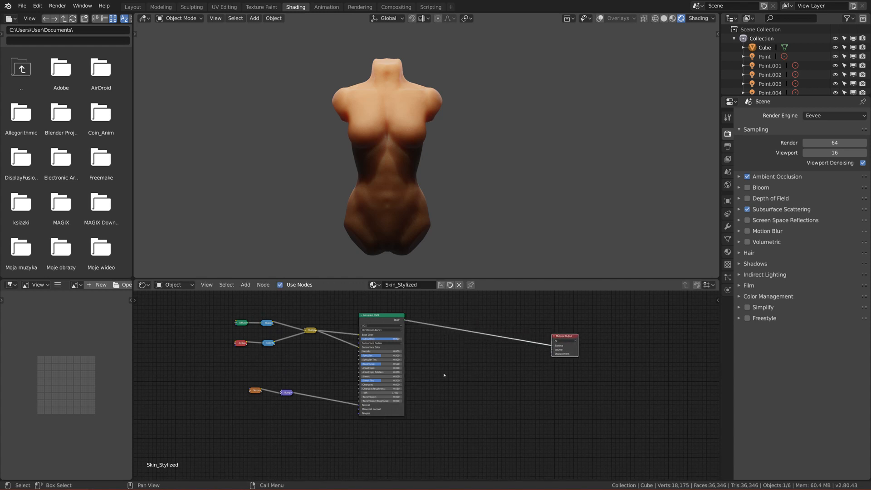
scroll(431, 387, up, 2)
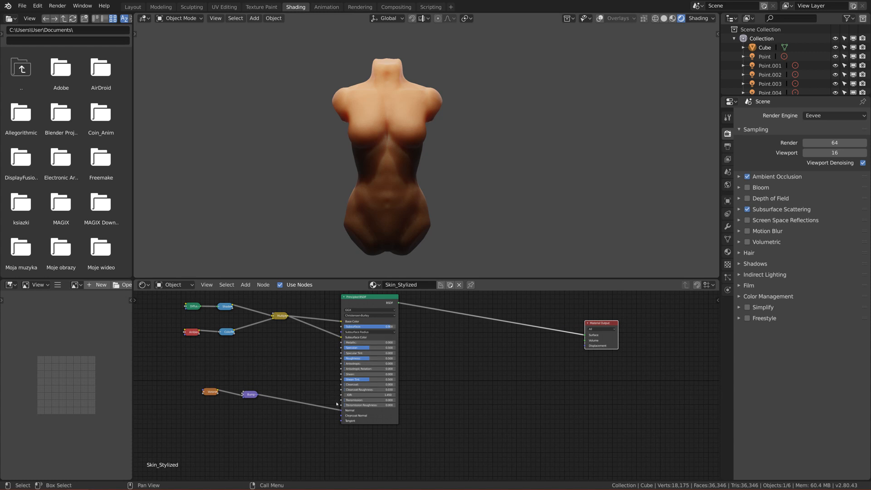
drag(247, 396, 256, 401)
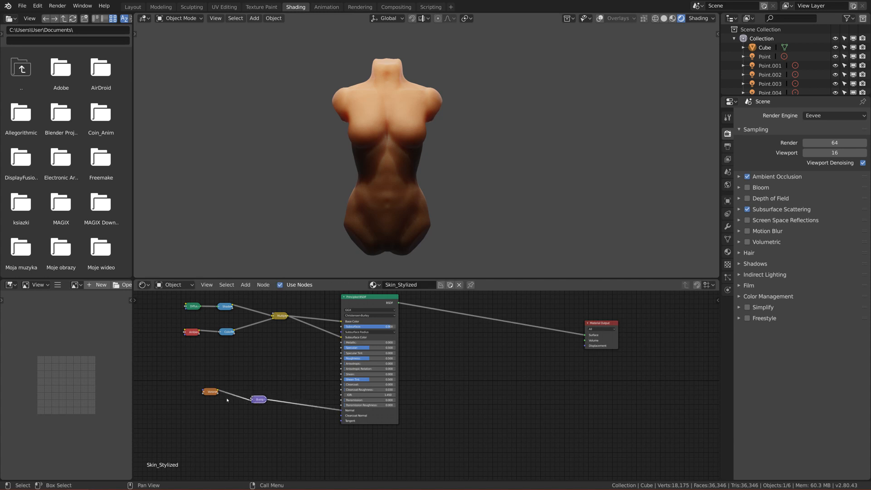
Add a Glossy BSDF node in the empty space beside the lower end of the Principled BSDF.
middle_drag(299, 438, 317, 390)
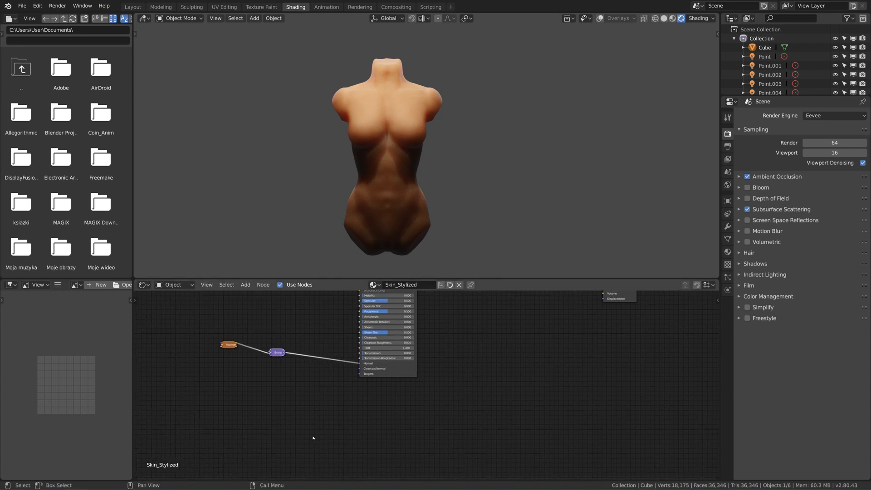
scroll(363, 430, up, 3)
shift+middle_drag(432, 418, 337, 422)
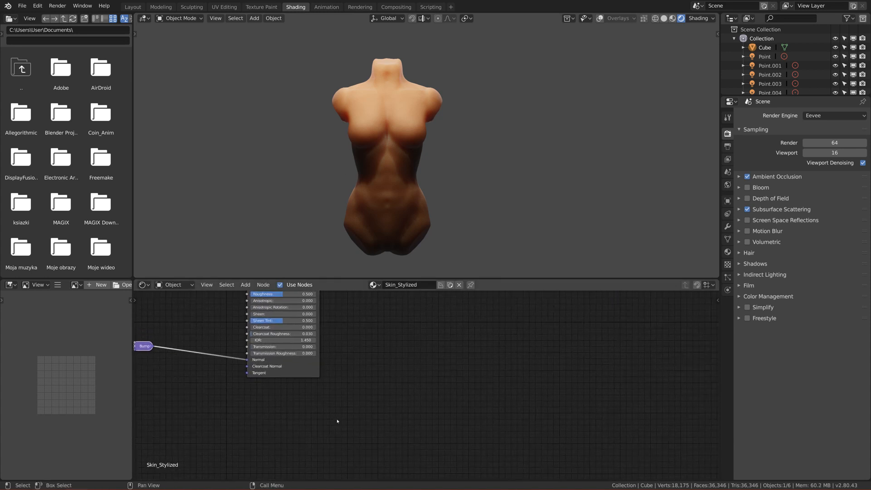
key(shift+a)
mouse_move(338, 418)
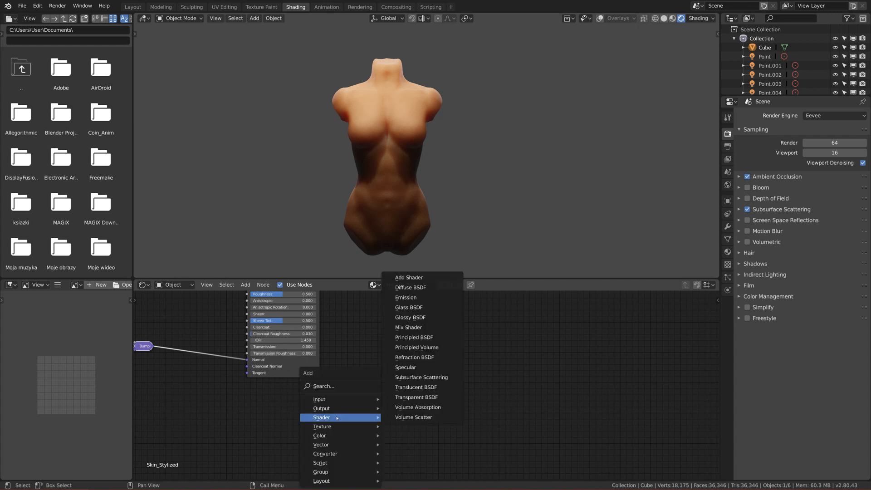
click(331, 386)
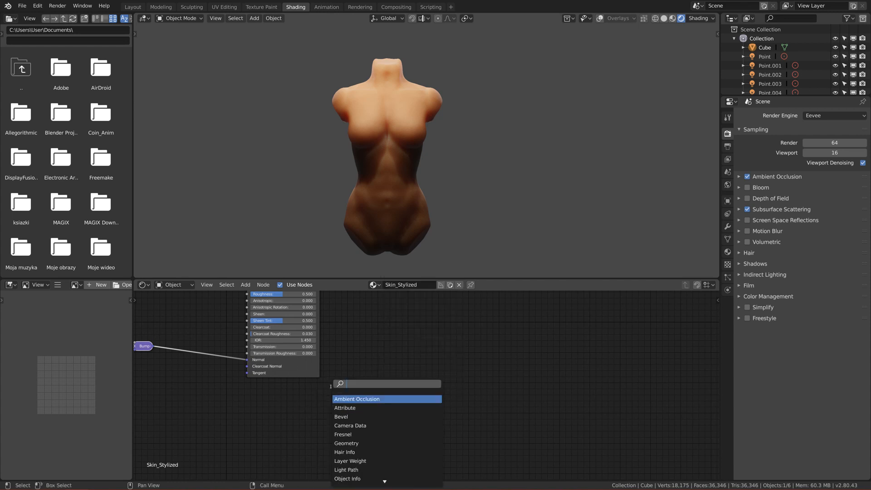
text(glo)
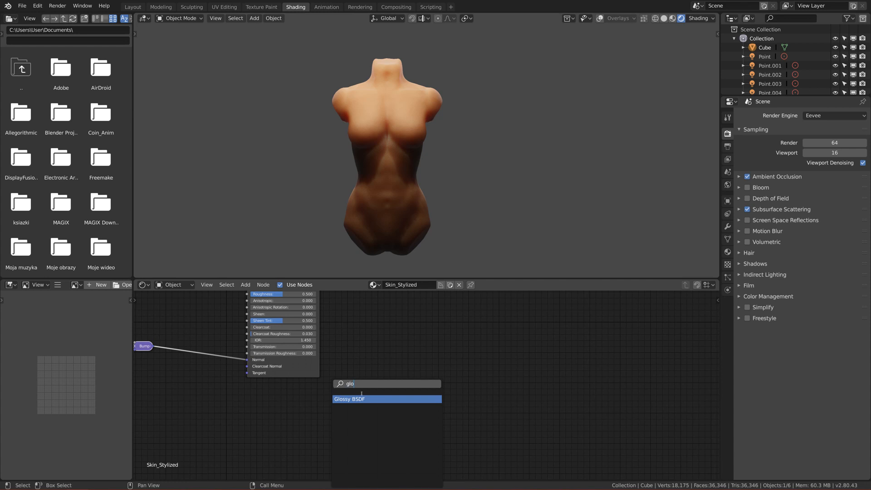
click(364, 403)
click(379, 375)
scroll(383, 360, down, 4)
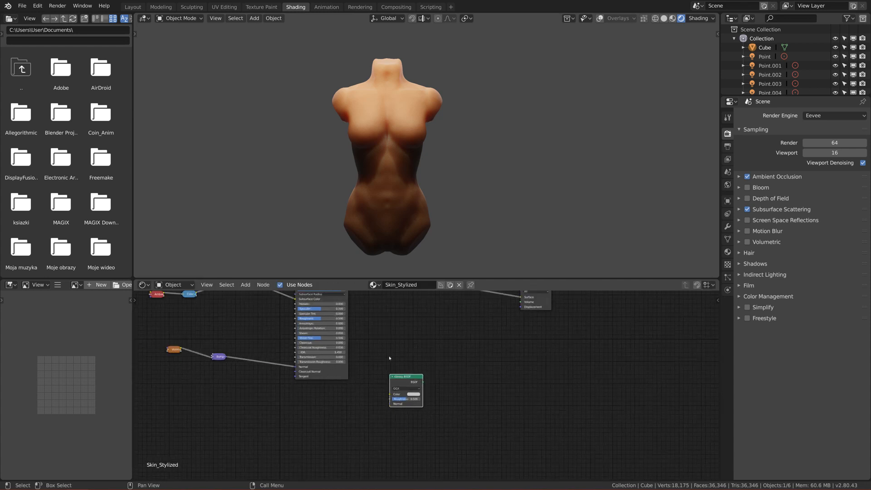
Preview the Glossy BSDF on the torso by linking it to the Material Output's Surface input.
shift+middle_drag(426, 353, 312, 404)
ctrl+shift+click(288, 436)
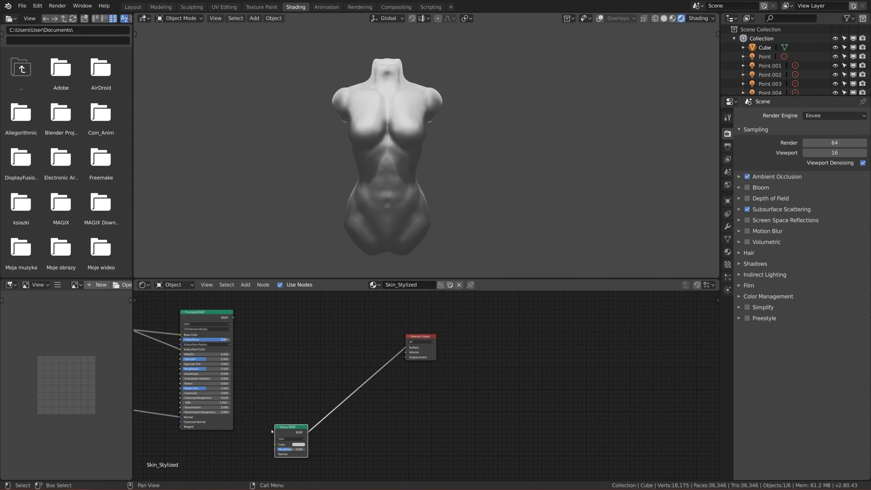
scroll(299, 437, up, 4)
middle_drag(299, 437, 424, 391)
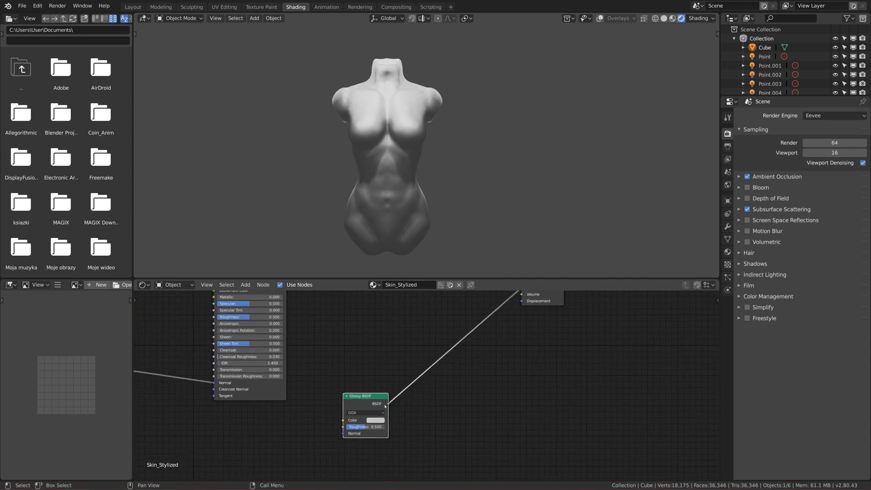
Try a Glossy BSDF Roughness of about 0.304 on the torso and set it back to 0.5.
scroll(382, 408, up, 1)
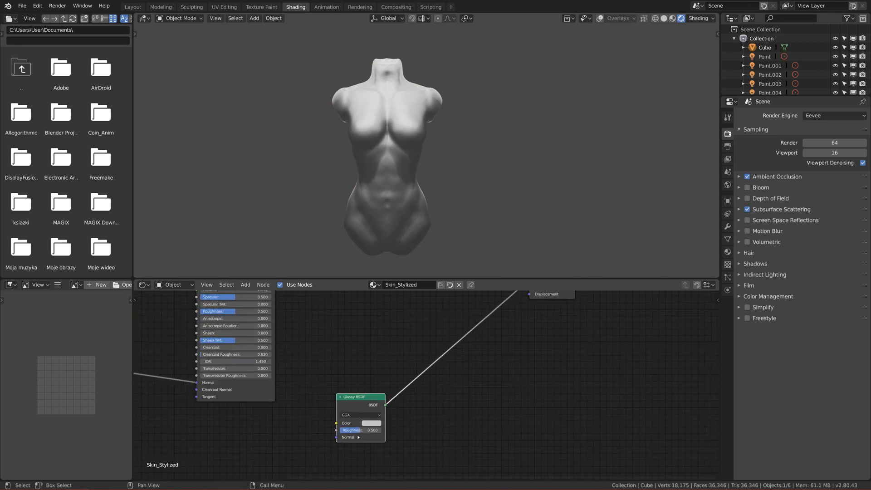
drag(362, 432, 353, 431)
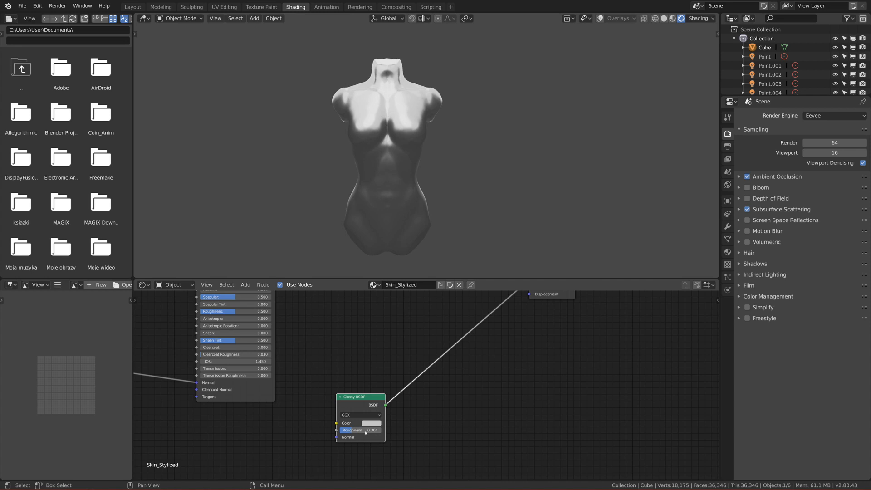
drag(367, 430, 366, 431)
text(0.5)
key(Return)
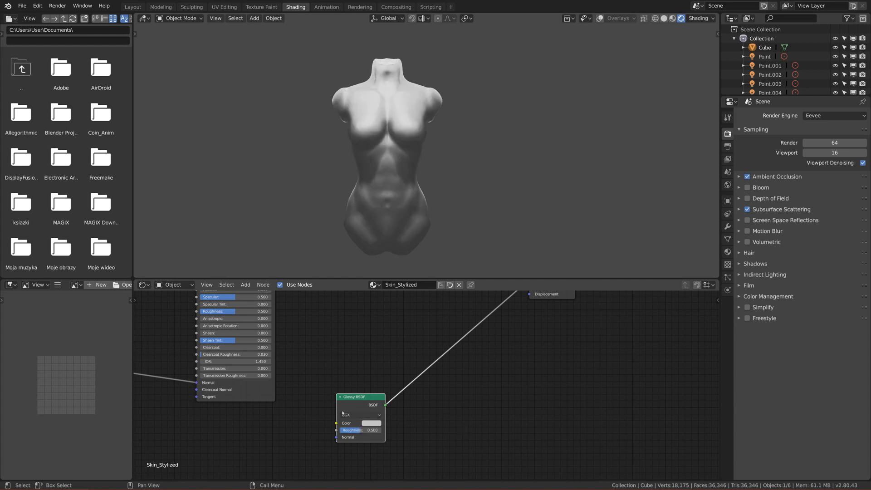
Move the Glossy BSDF node directly beneath the Principled BSDF to free space before the Material Output.
scroll(346, 405, down, 2)
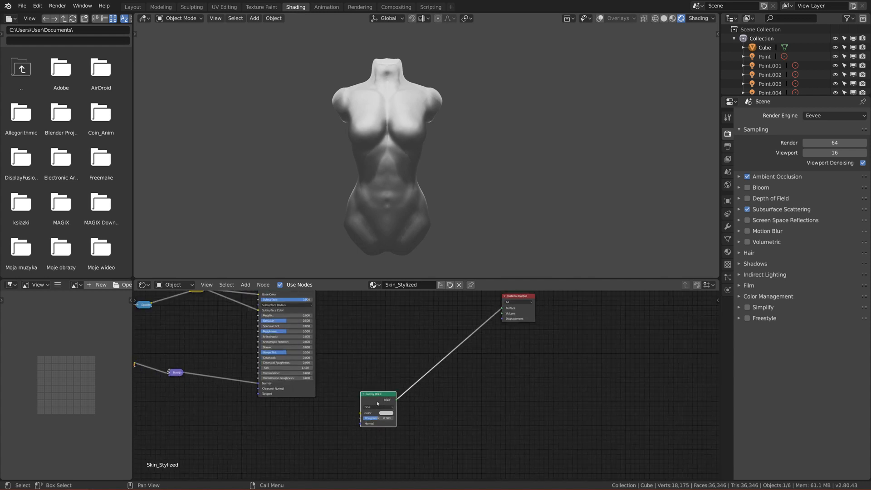
drag(371, 398, 360, 406)
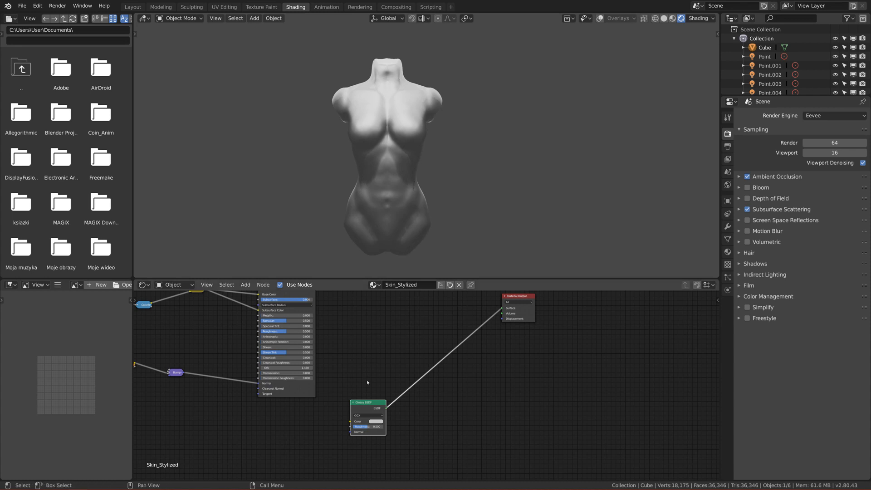
middle_drag(363, 394, 396, 400)
scroll(396, 400, up, 2)
middle_drag(349, 351, 355, 388)
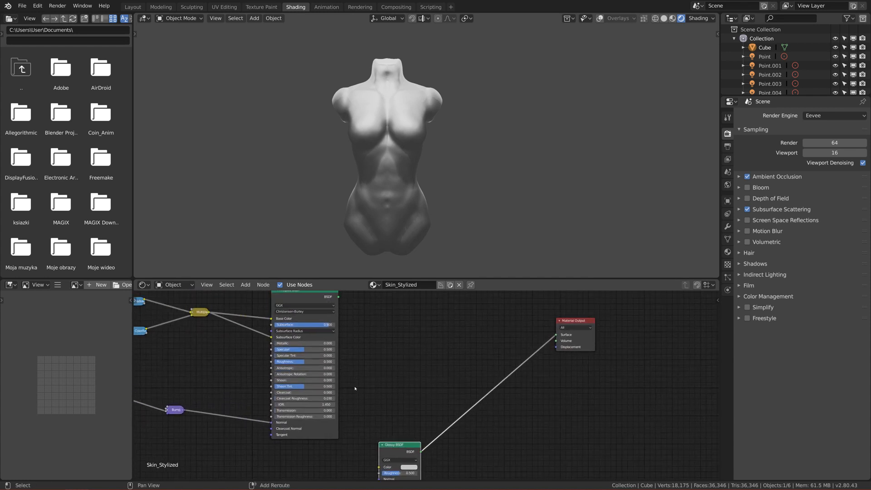
scroll(355, 389, down, 3)
drag(412, 429, 353, 442)
middle_drag(382, 416, 354, 352)
scroll(395, 386, down, 5)
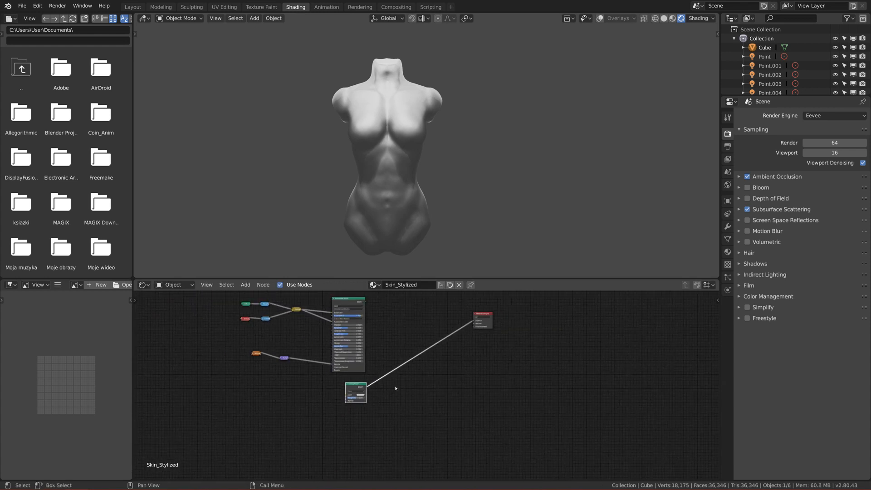
Add a Fresnel node between the Principled BSDF and the Material Output.
key(shift+a)
click(394, 386)
text(fresne)
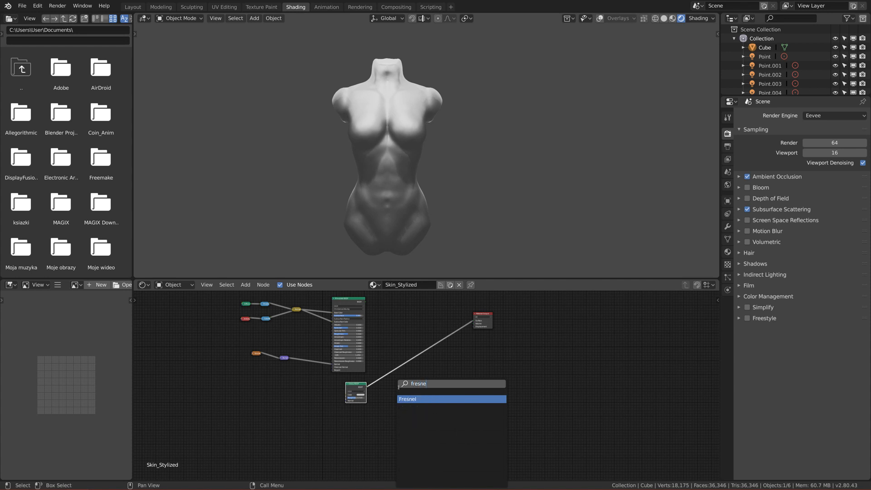
key(Return)
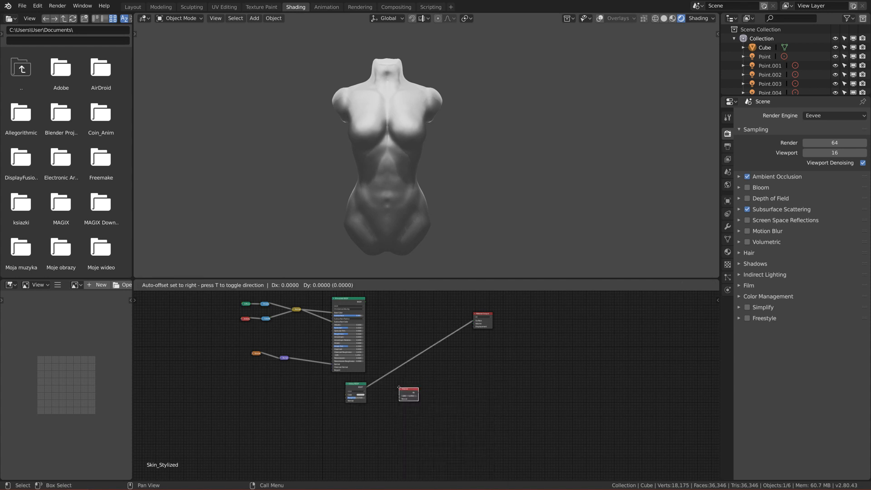
click(399, 334)
Preview the Fresnel node's Fac output on the torso through a Viewer node and move the Fresnel node slightly toward the Principled BSDF.
scroll(408, 345, up, 3)
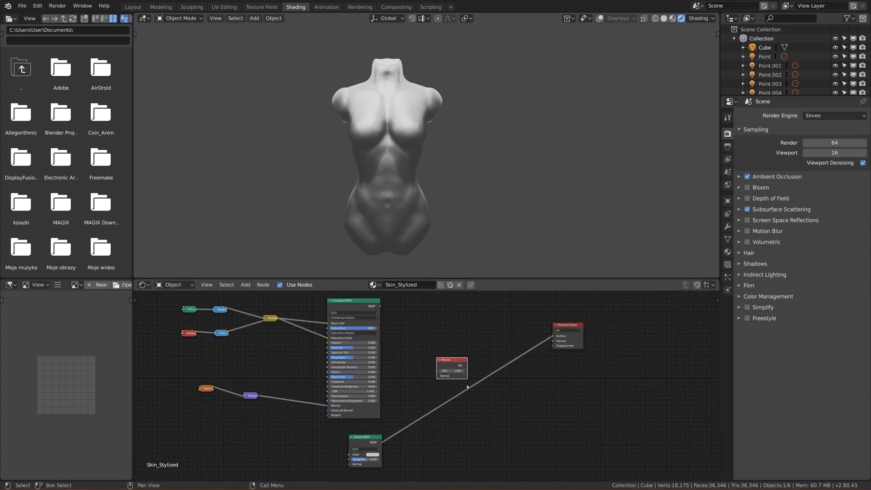
scroll(467, 386, up, 1)
ctrl+shift+click(456, 358)
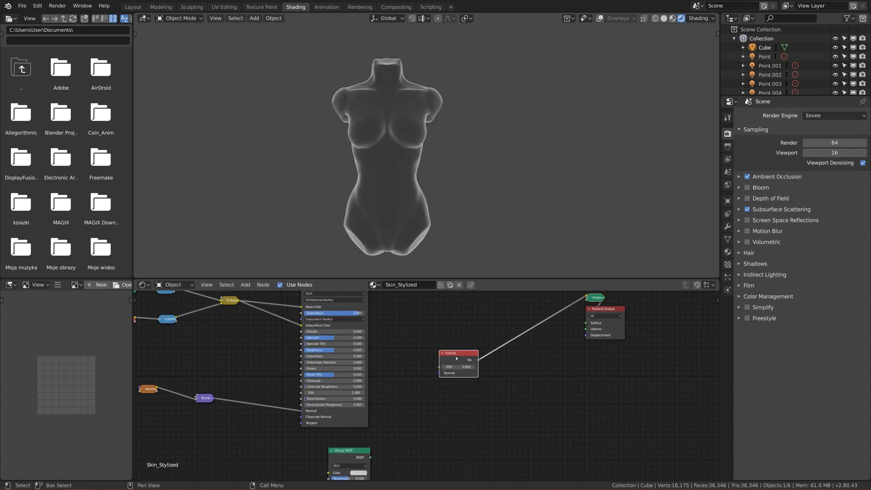
scroll(457, 358, down, 2)
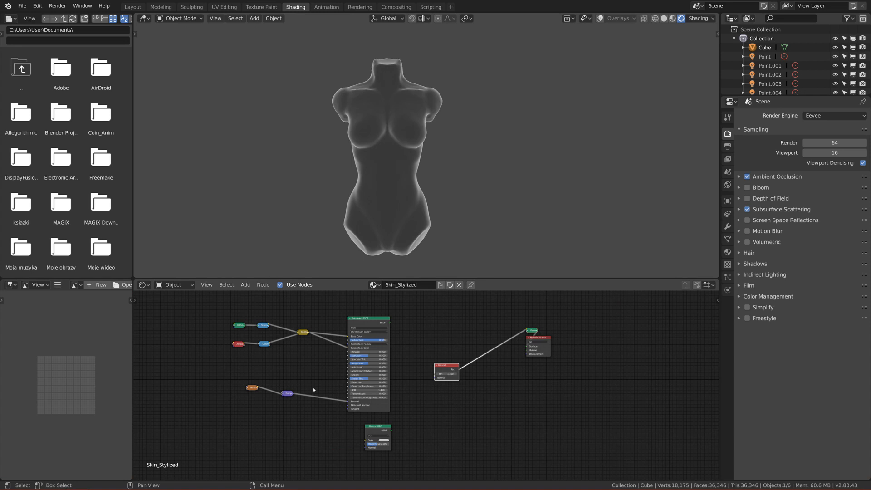
drag(448, 368, 440, 355)
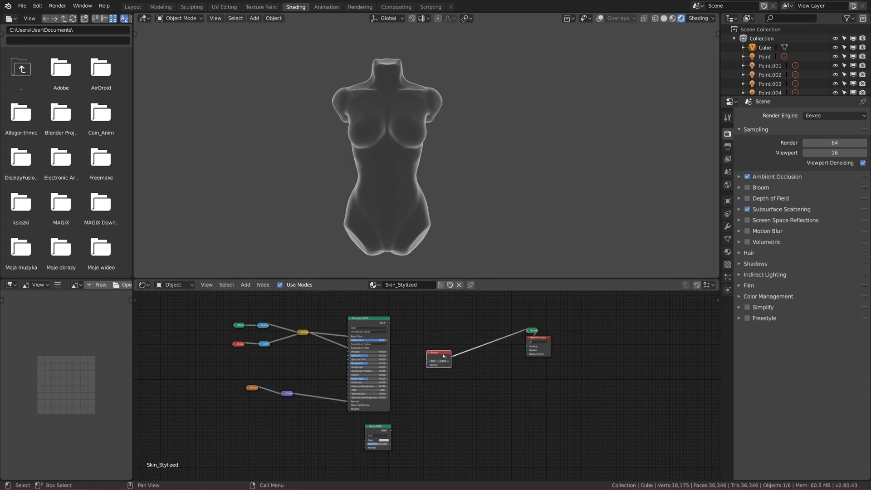
scroll(440, 356, up, 2)
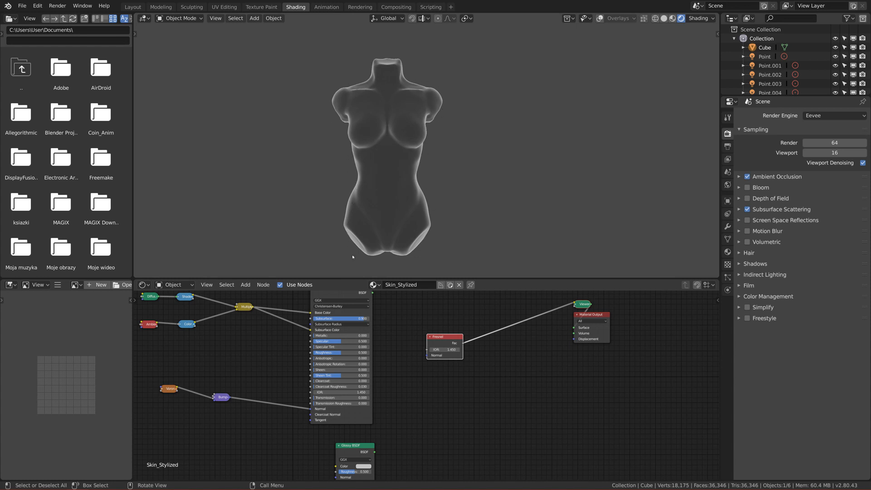
Move the Fresnel node above the Principled BSDF and shift the Principled BSDF slightly toward the Material Output.
drag(440, 342, 392, 303)
scroll(415, 333, down, 2)
drag(358, 327, 364, 327)
scroll(472, 354, up, 2)
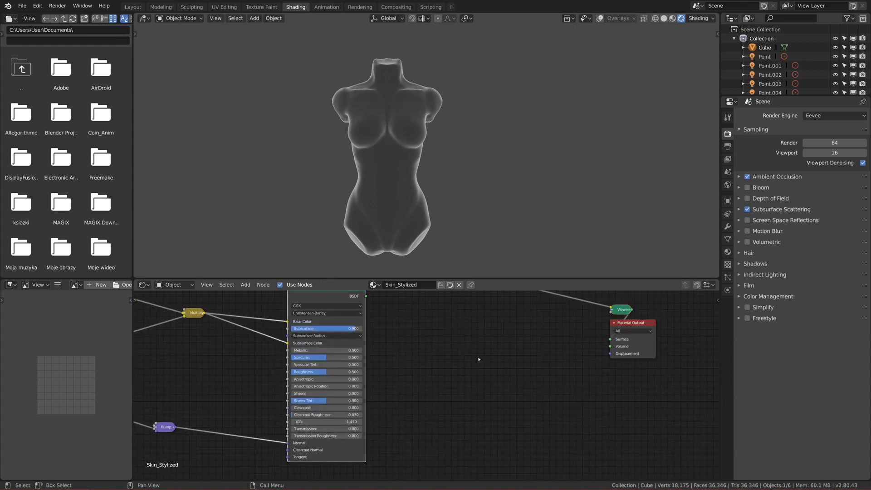
Add a Mix Shader node in the gap between the Principled BSDF and the Material Output.
scroll(520, 348, down, 3)
key(shift+a)
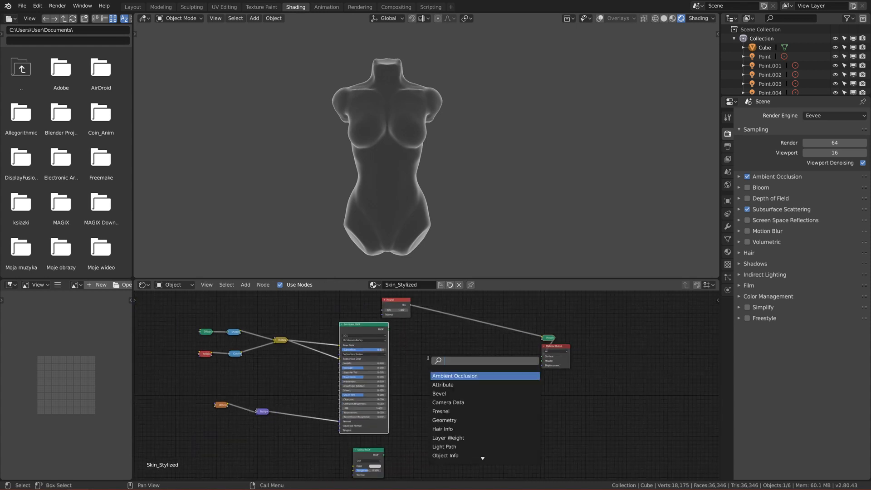
text(mix)
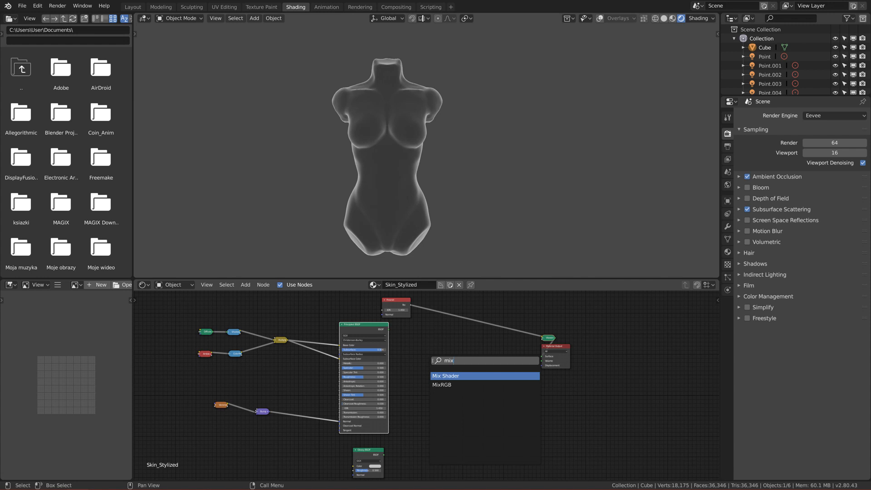
click(451, 376)
click(448, 379)
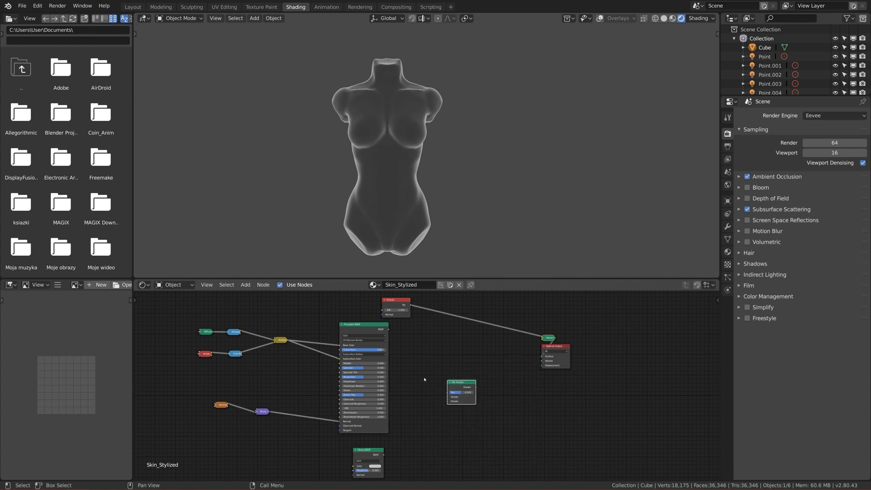
Connect Fresnel to the Mix Shader's Fac, Principled BSDF and Glossy BSDF to its first and second Shader inputs, and its output to the Material Output Surface.
scroll(425, 396, up, 3)
shift+middle_drag(407, 392, 397, 373)
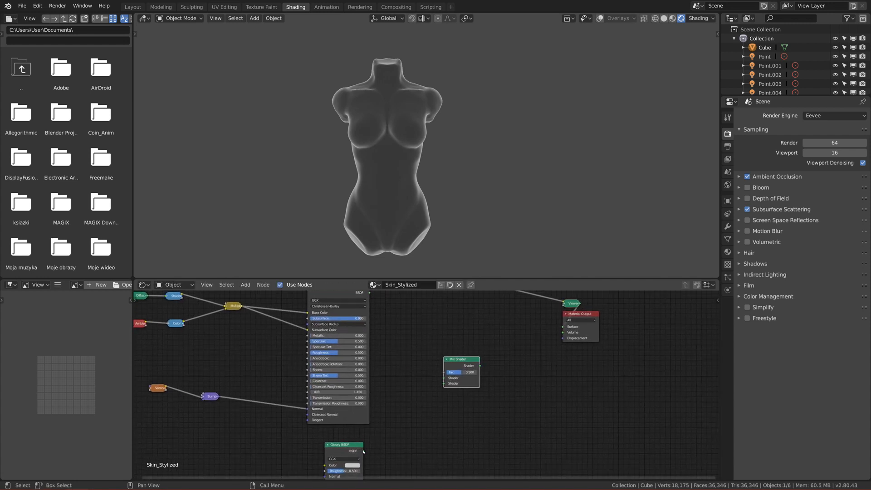
drag(365, 451, 445, 384)
middle_drag(445, 384, 429, 407)
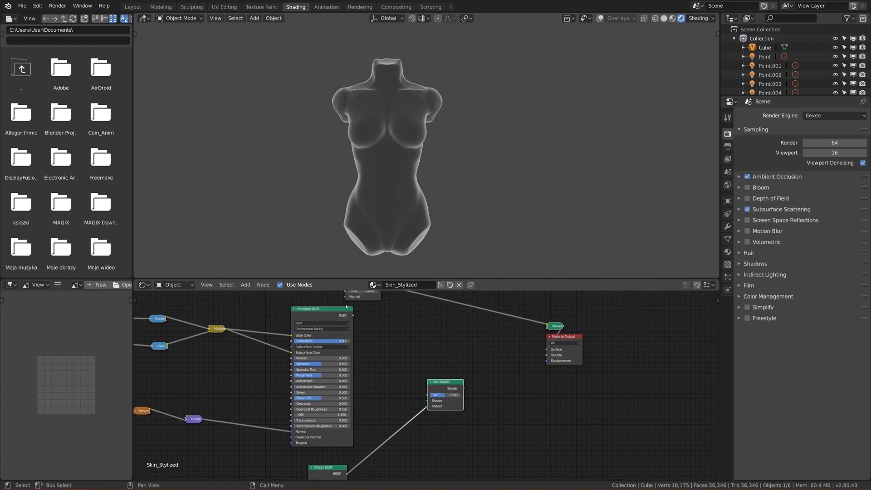
drag(355, 317, 354, 316)
drag(407, 392, 428, 400)
middle_drag(375, 293, 379, 324)
drag(371, 317, 430, 428)
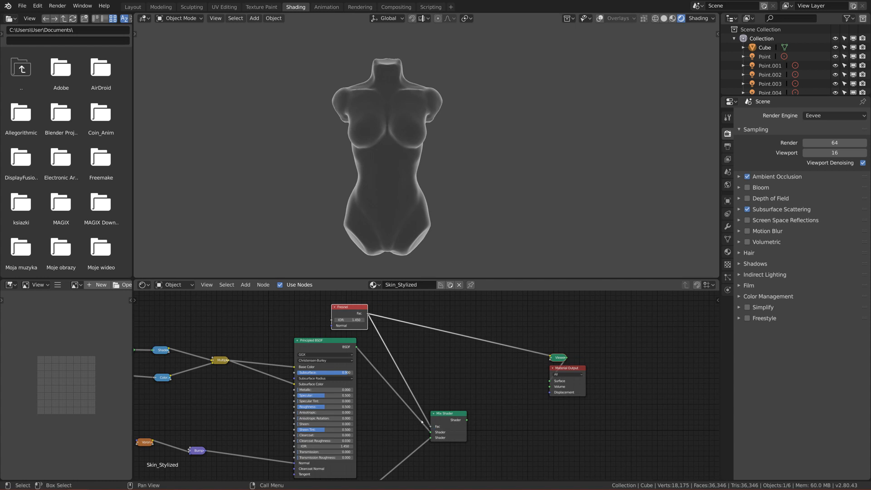
ctrl+shift+click(441, 418)
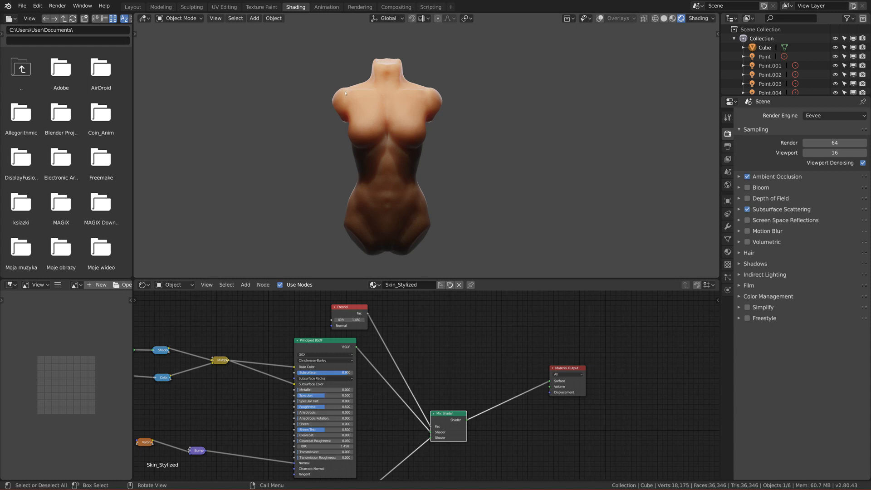
Compare the torso shaded by the Principled BSDF alone with the Mix Shader result by alternating which node feeds the Material Output.
scroll(370, 424, down, 1)
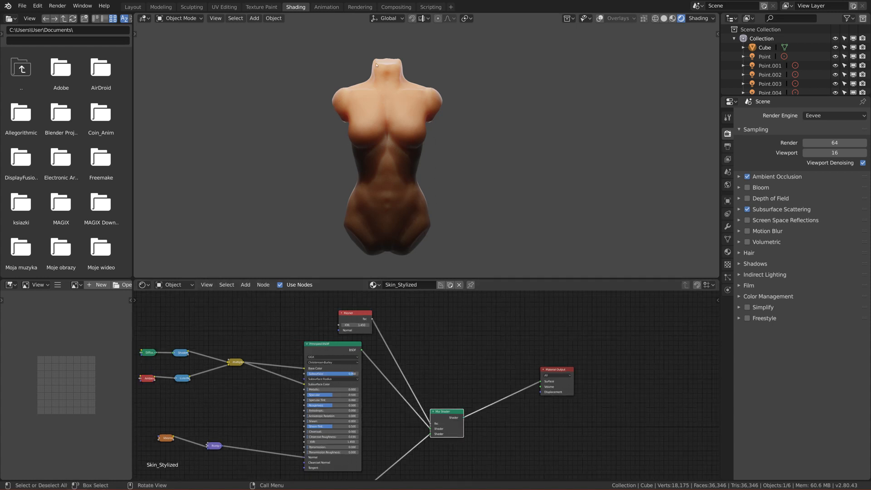
mouse_move(334, 352)
middle_down()
mouse_move(339, 331)
mouse_move(342, 345)
middle_up()
ctrl+shift+click(341, 345)
middle_drag(370, 416, 371, 389)
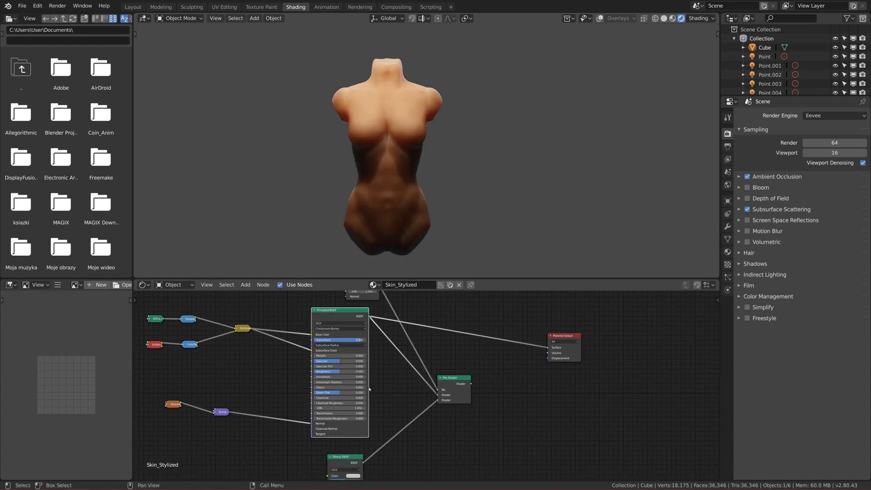
scroll(371, 390, down, 2)
ctrl+shift+click(453, 384)
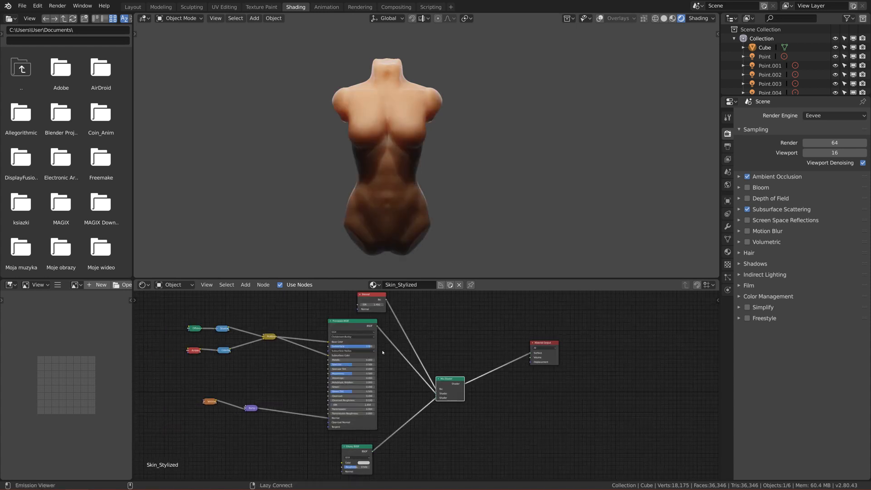
ctrl+shift+click(349, 326)
ctrl+shift+click(449, 385)
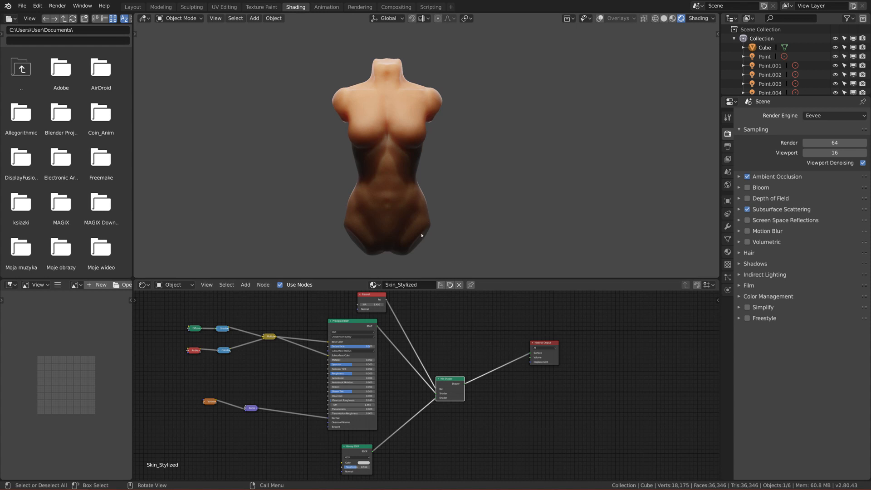
ctrl+shift+click(356, 327)
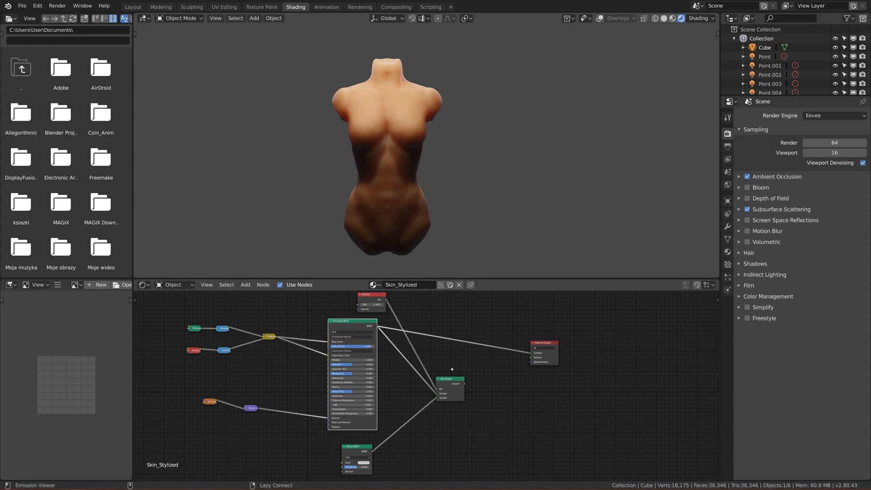
ctrl+shift+click(452, 384)
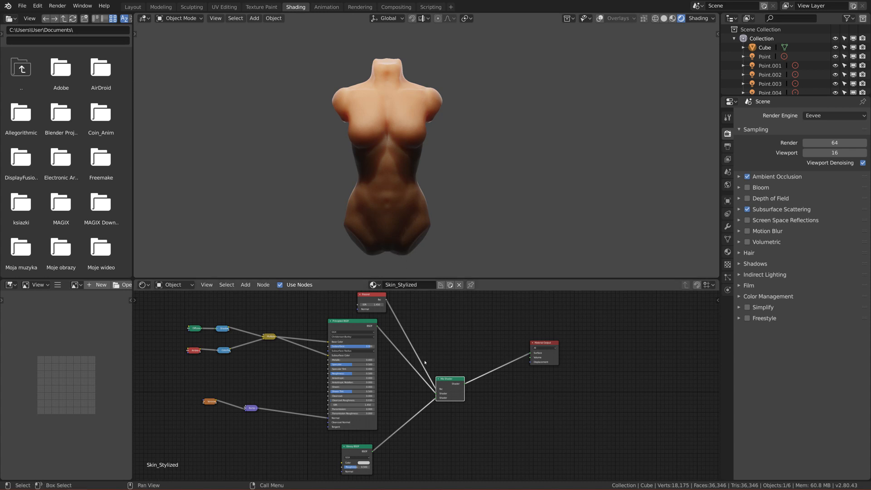
Move the Glossy BSDF close beside the Mix Shader's inputs and add a Translucent BSDF node below the Mix Shader.
scroll(428, 364, up, 2)
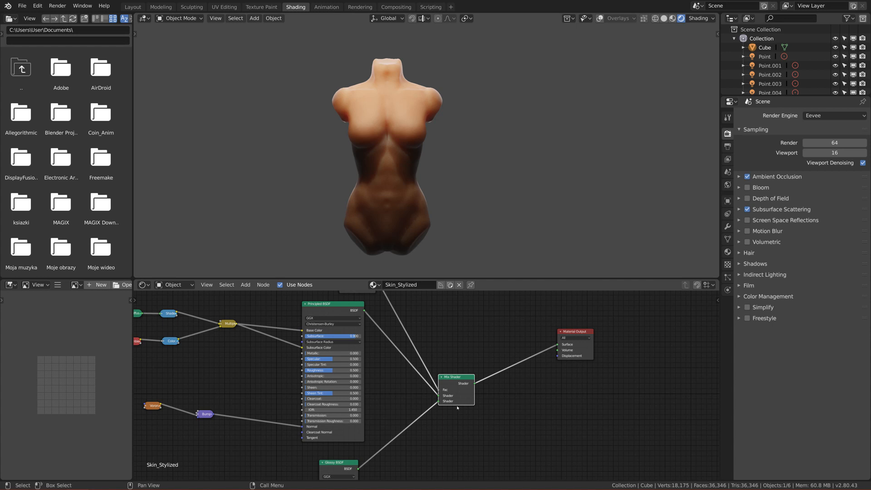
drag(338, 463, 396, 403)
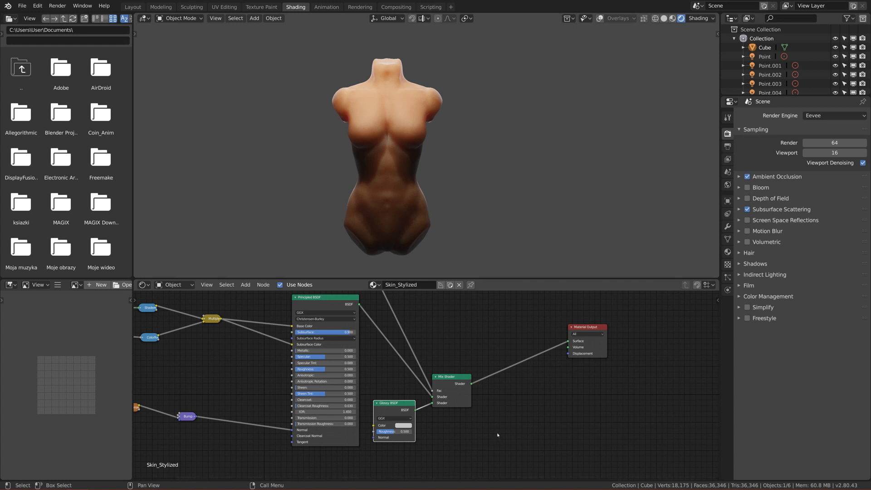
key(shift+a)
mouse_move(498, 435)
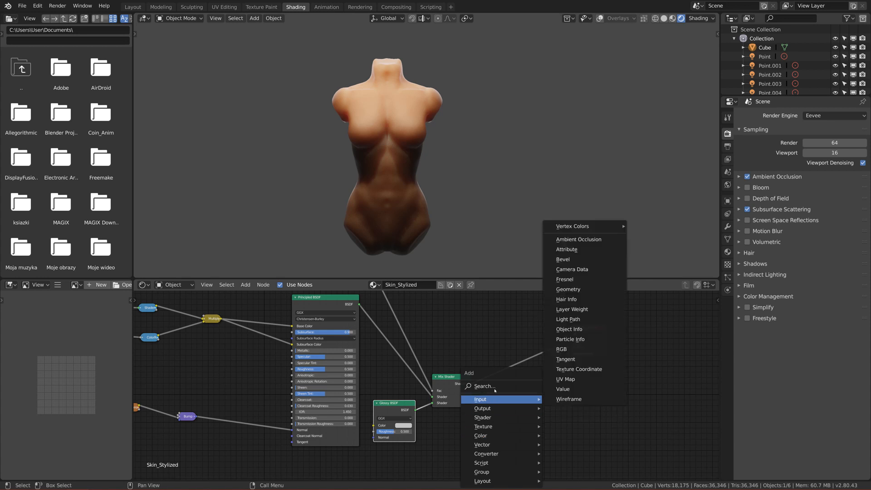
click(499, 387)
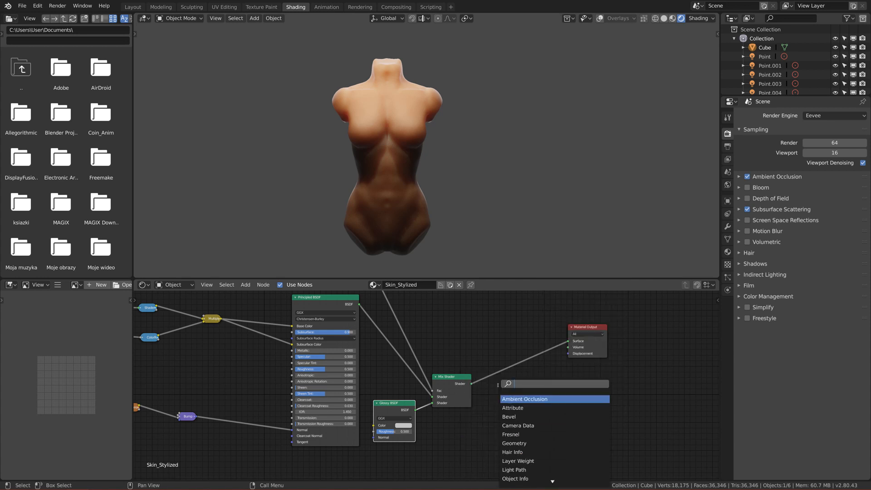
text(tran)
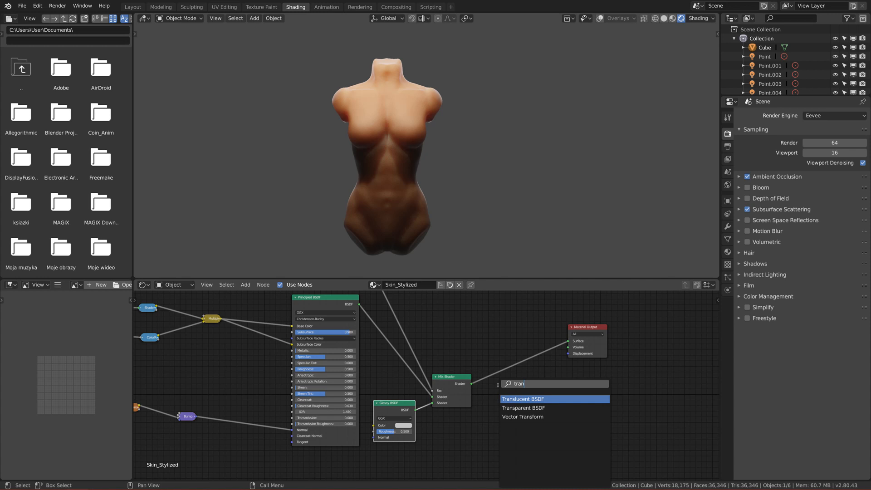
key(Return)
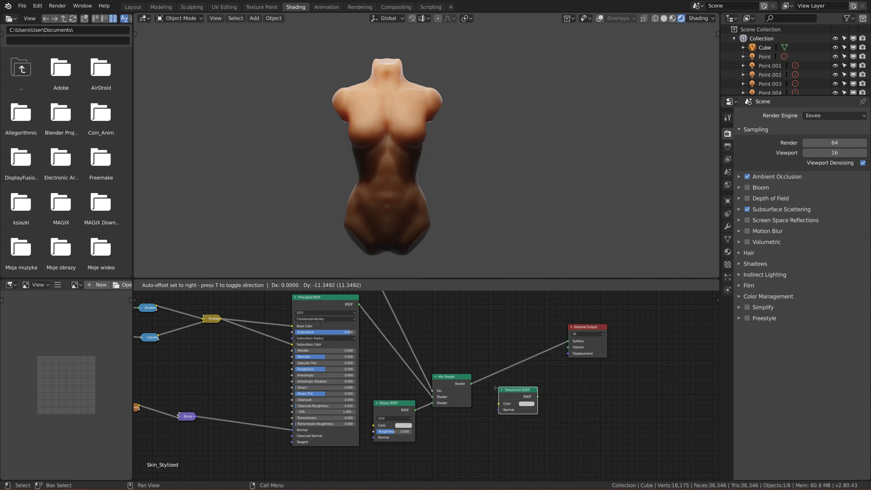
click(471, 404)
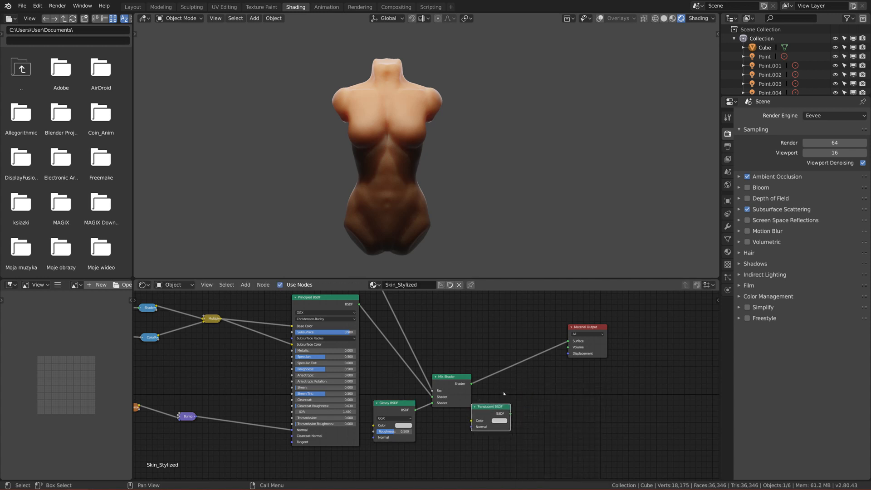
drag(496, 413, 491, 427)
scroll(488, 426, down, 1)
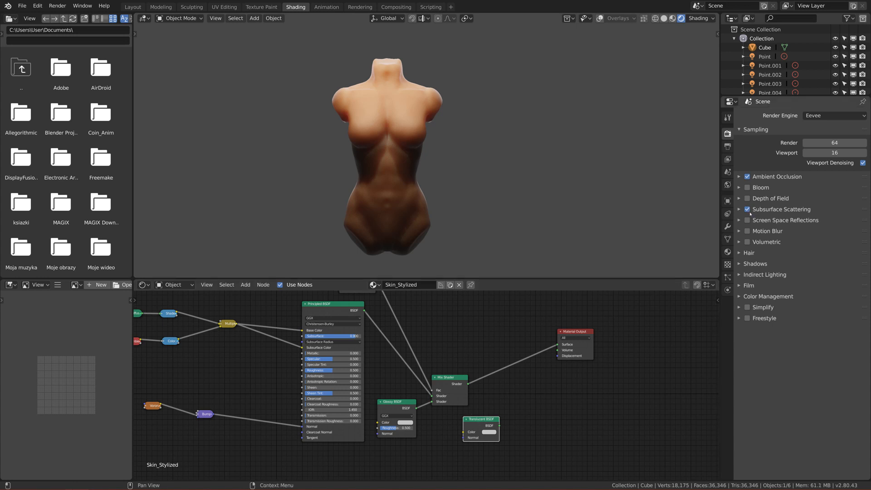
drag(468, 419, 460, 419)
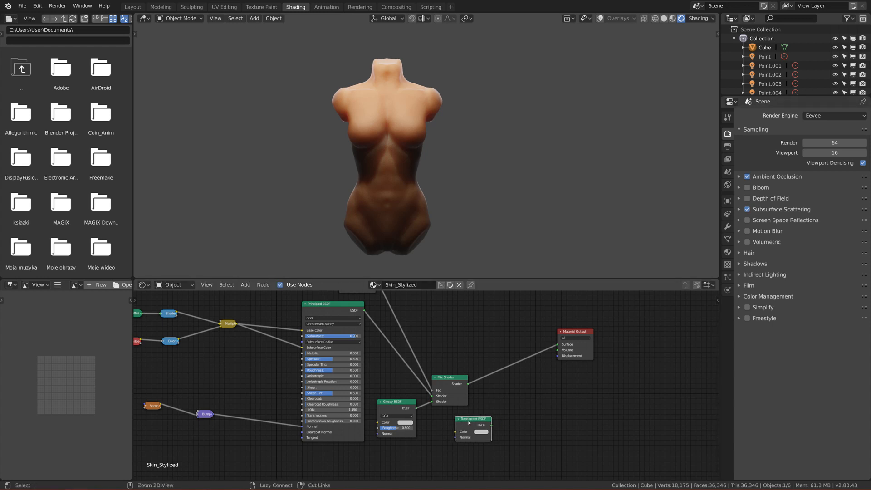
Preview the Translucent BSDF alone on the torso and inspect its shading up close, at an angle and from the front view.
scroll(469, 423, up, 3)
middle_drag(474, 433, 443, 415)
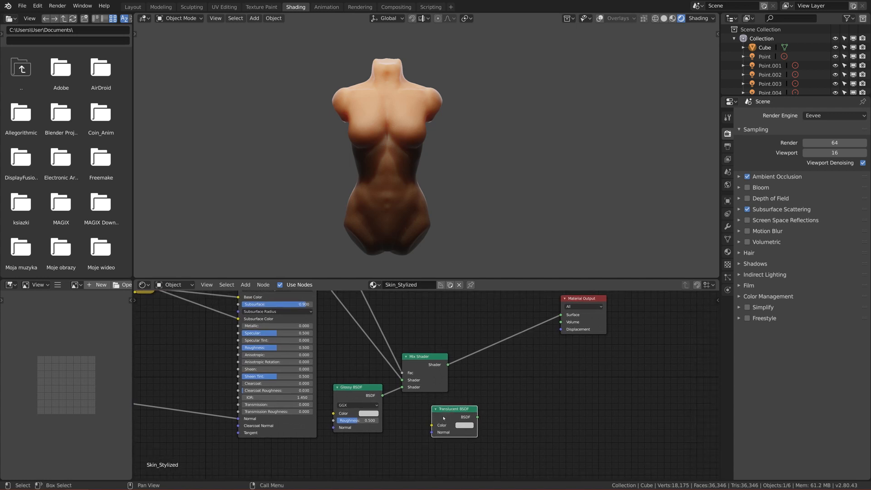
scroll(444, 418, down, 1)
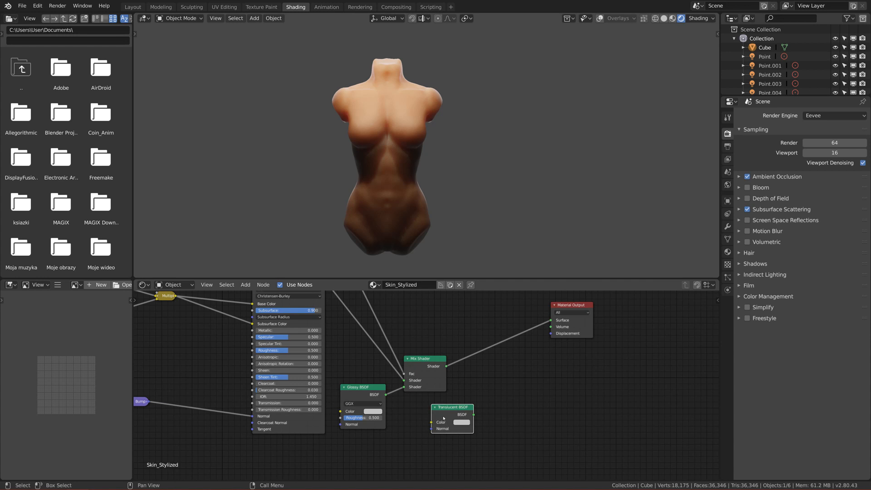
scroll(444, 418, up, 1)
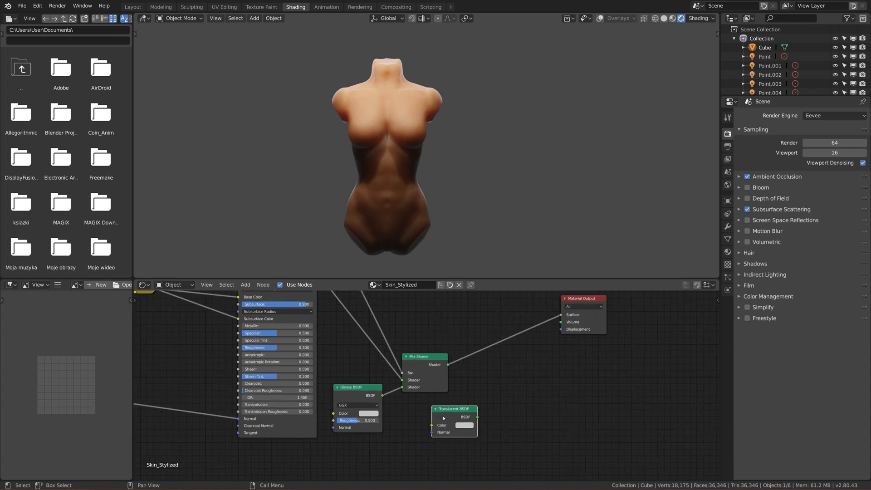
scroll(443, 418, up, 1)
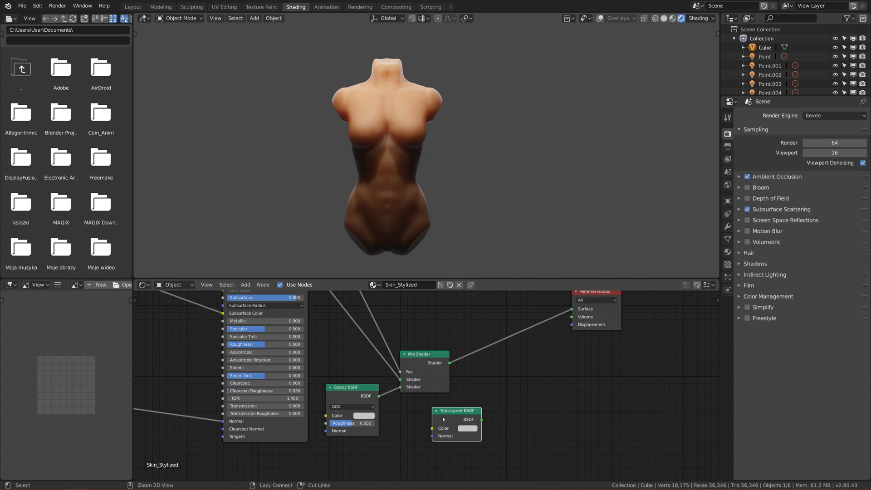
ctrl+shift+click(444, 420)
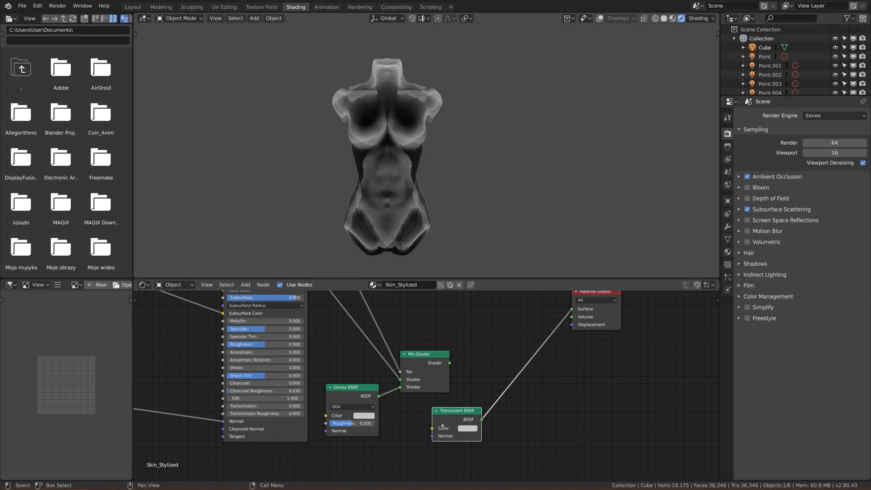
scroll(385, 157, up, 2)
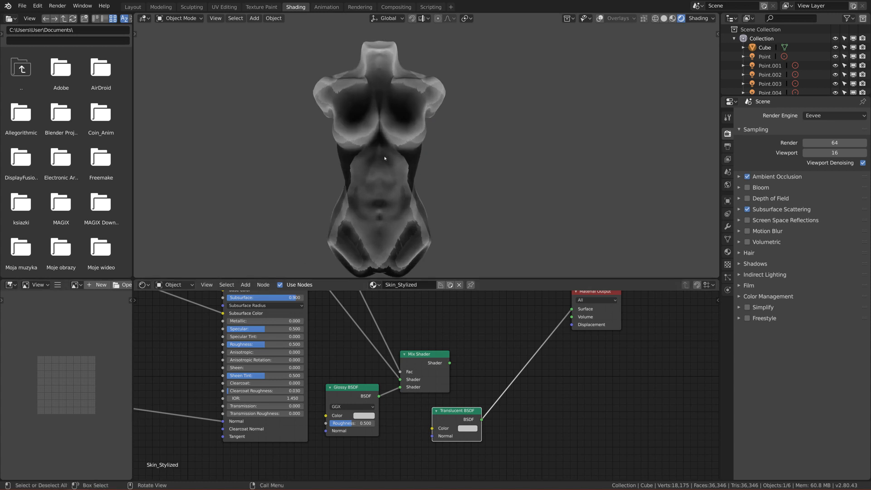
scroll(380, 173, up, 2)
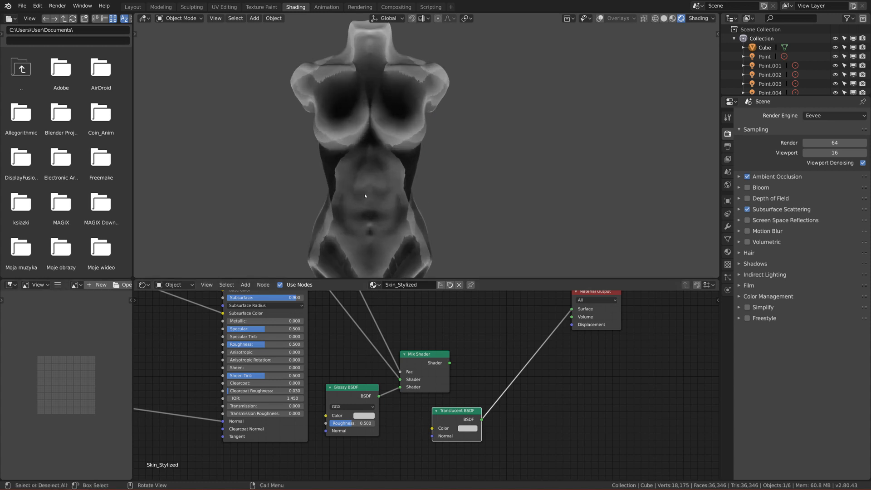
middle_drag(354, 205, 382, 197)
scroll(383, 197, down, 1)
key(grave)
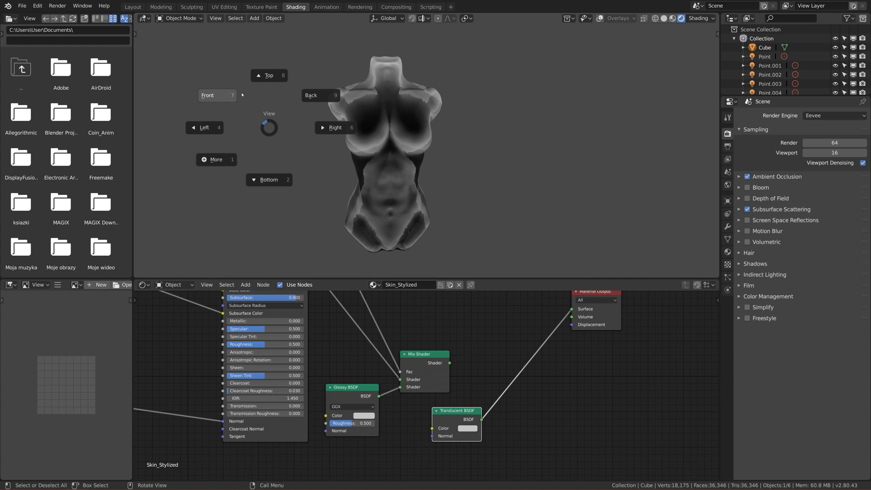
click(243, 101)
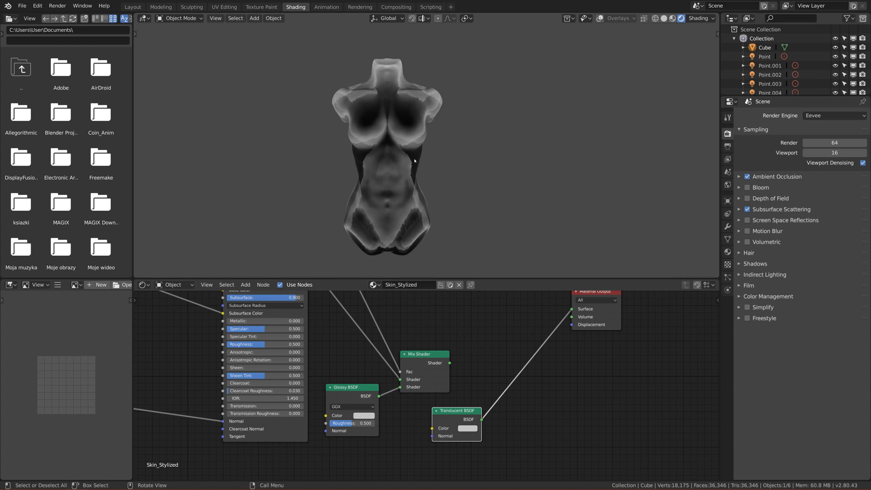
scroll(330, 149, up, 1)
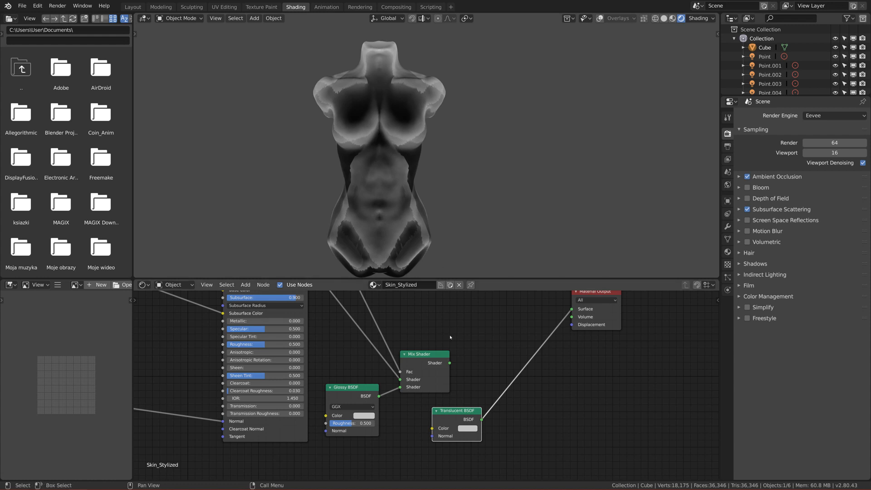
Duplicate the Mix Shader before the Material Output, feeding the original Mix Shader into its first Shader input and the Translucent BSDF into its second.
drag(451, 414, 435, 426)
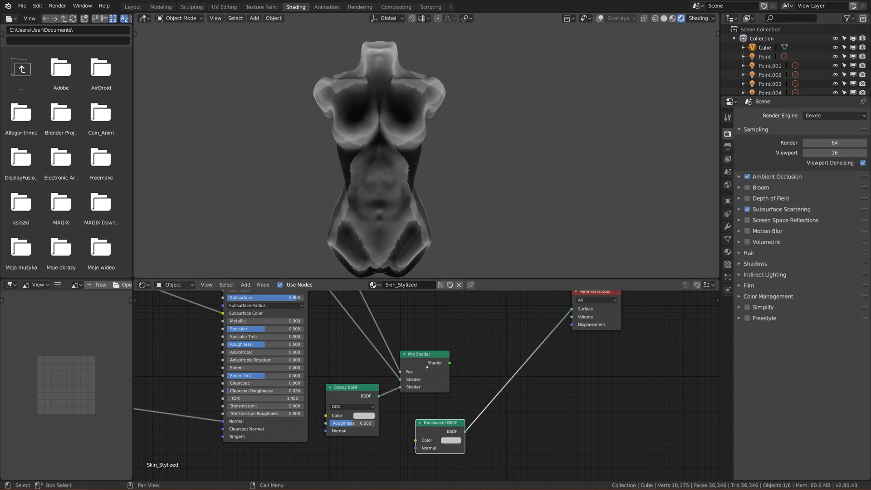
click(428, 363)
key(shift+d)
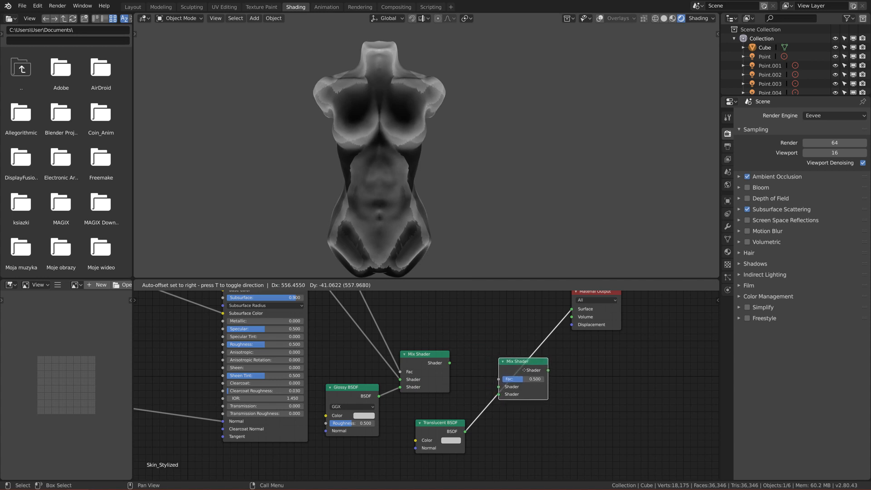
click(524, 371)
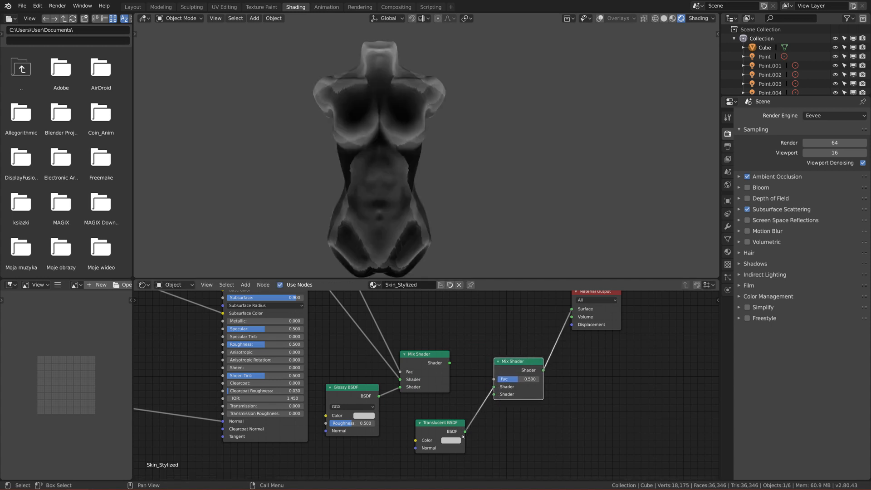
mouse_move(435, 431)
mouse_down()
mouse_move(418, 427)
mouse_move(485, 395)
mouse_up()
drag(450, 364, 494, 388)
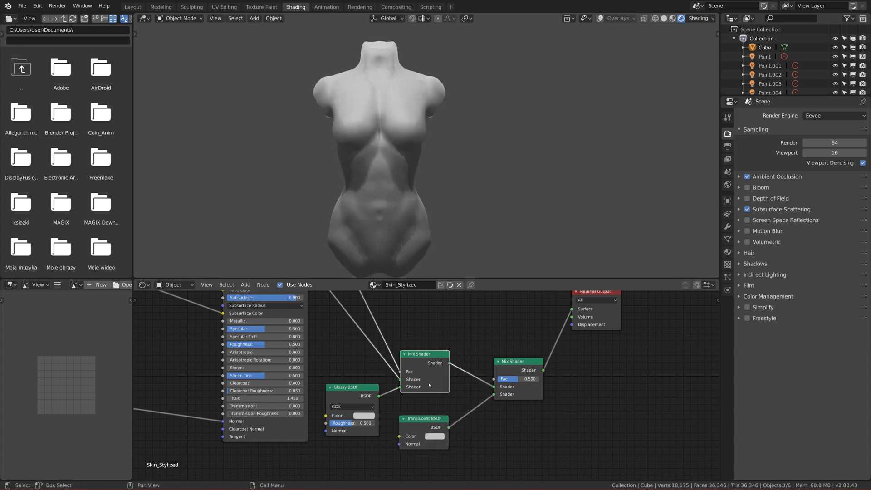
Try different Fac values on the second Mix Shader, from about 0.11 up to 1.0, to compare the translucency on the torso.
middle_drag(602, 338, 553, 348)
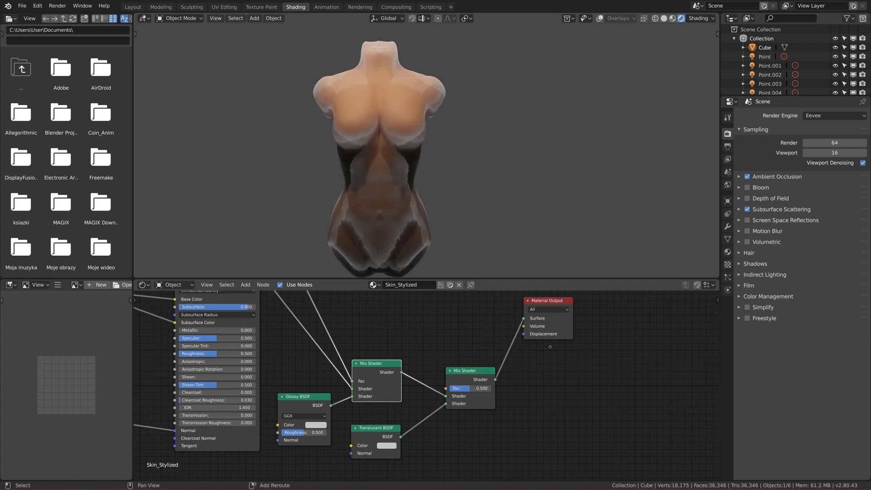
scroll(543, 355, down, 1)
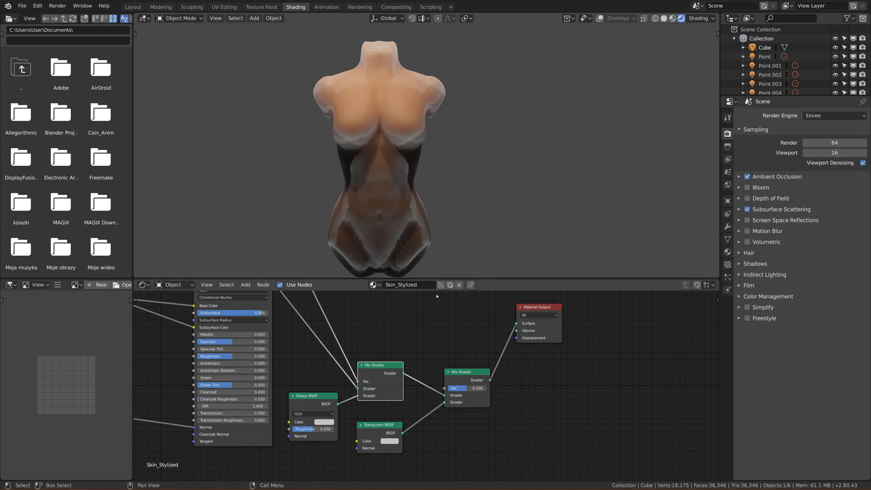
scroll(400, 166, up, 2)
shift+middle_drag(407, 195, 440, 170)
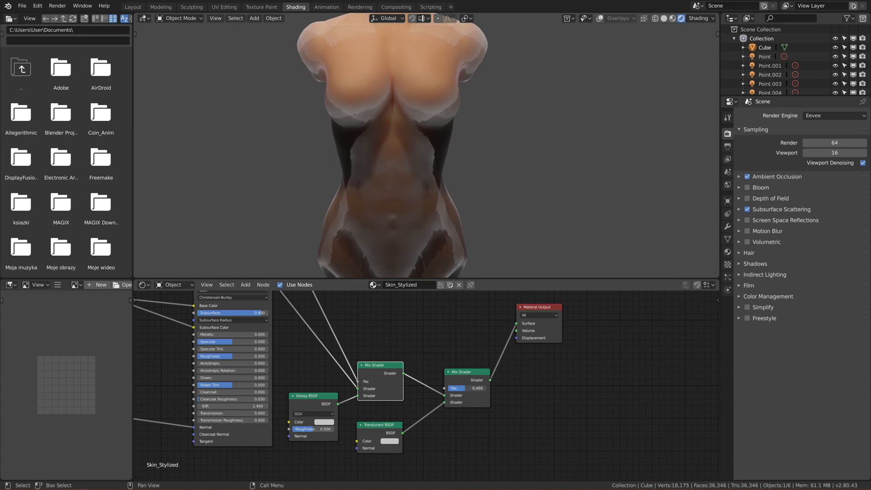
drag(467, 388, 461, 388)
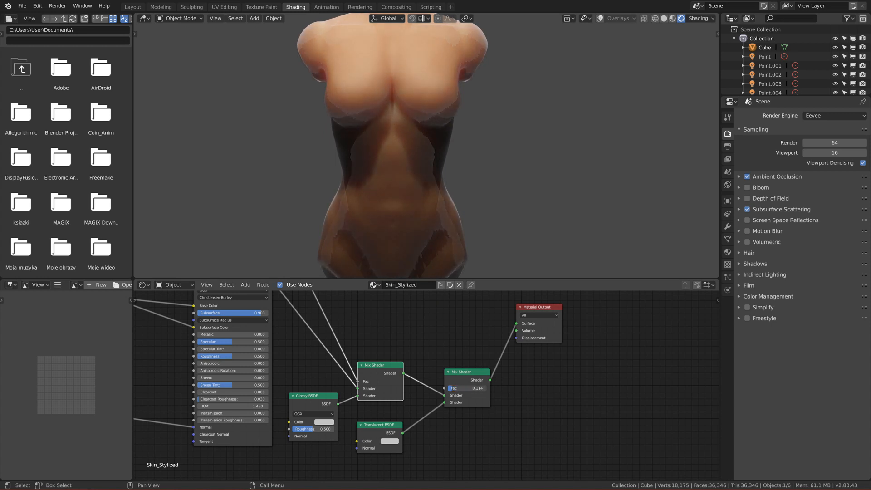
drag(461, 388, 461, 388)
click(462, 388)
text(0)
text(18)
key(Return)
drag(459, 389, 493, 388)
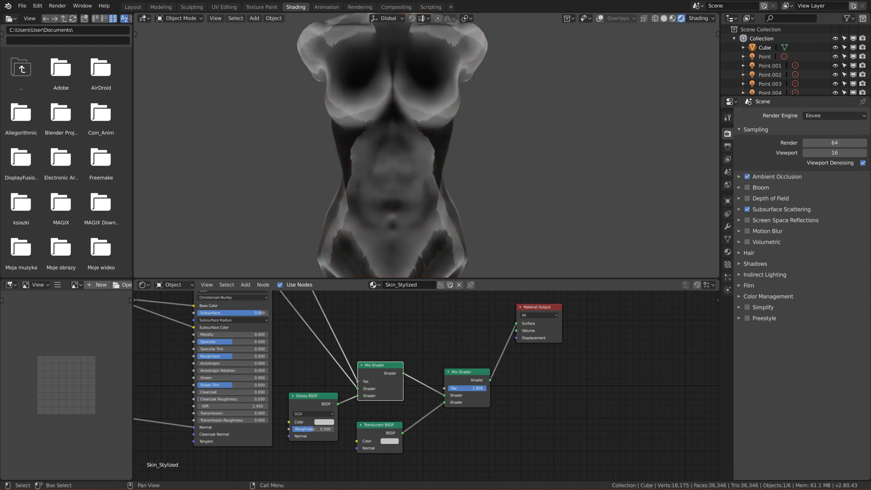
drag(493, 389, 464, 389)
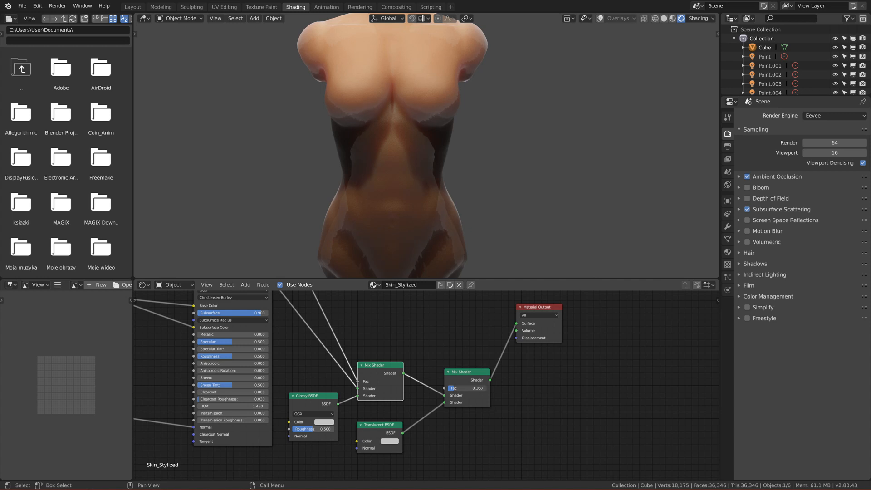
Set the second Mix Shader's Fac to 0.1 and save the file.
click(475, 388)
text(0.1)
key(Return)
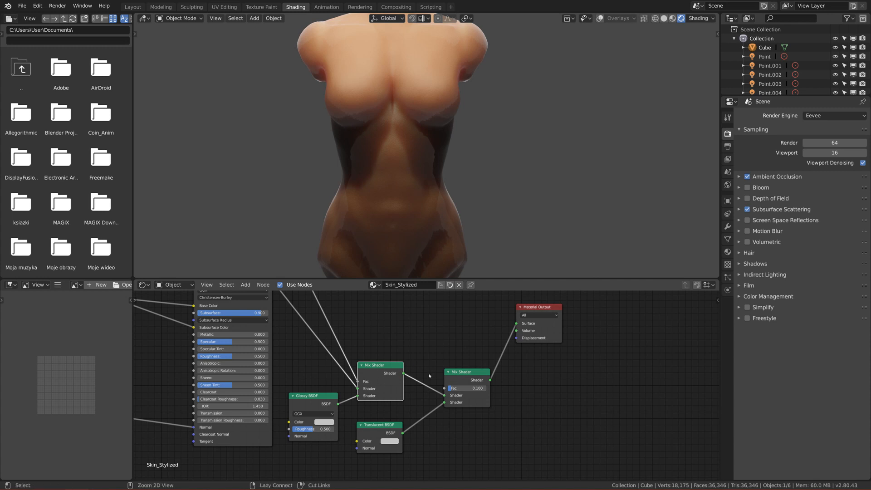
key(ctrl+s)
Compare the torso with and without translucency by alternating the first and second Mix Shader as the Material Output's source.
ctrl+shift+click(385, 369)
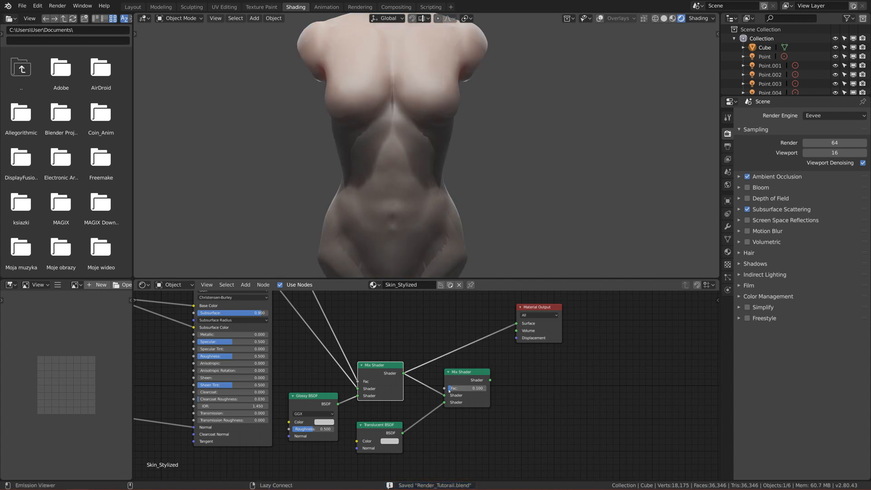
scroll(458, 372, down, 2)
scroll(431, 379, up, 4)
middle_drag(440, 369, 420, 402)
scroll(421, 402, down, 2)
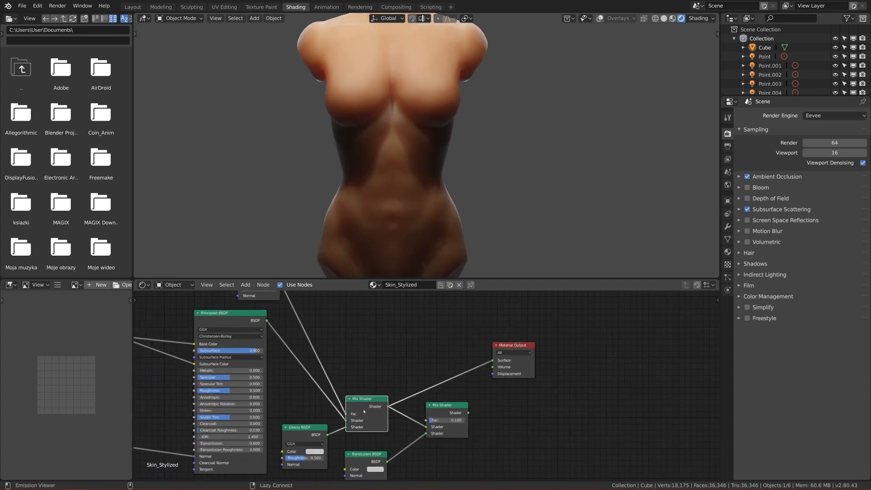
click(443, 411)
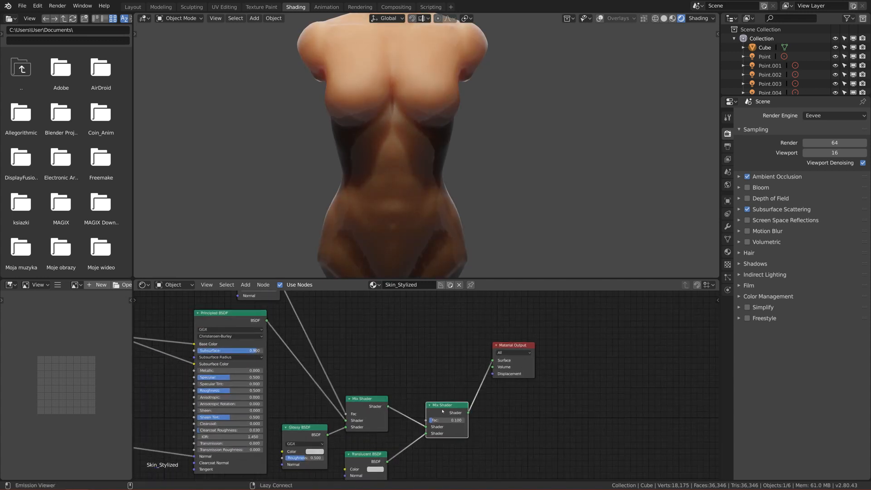
scroll(442, 411, up, 1)
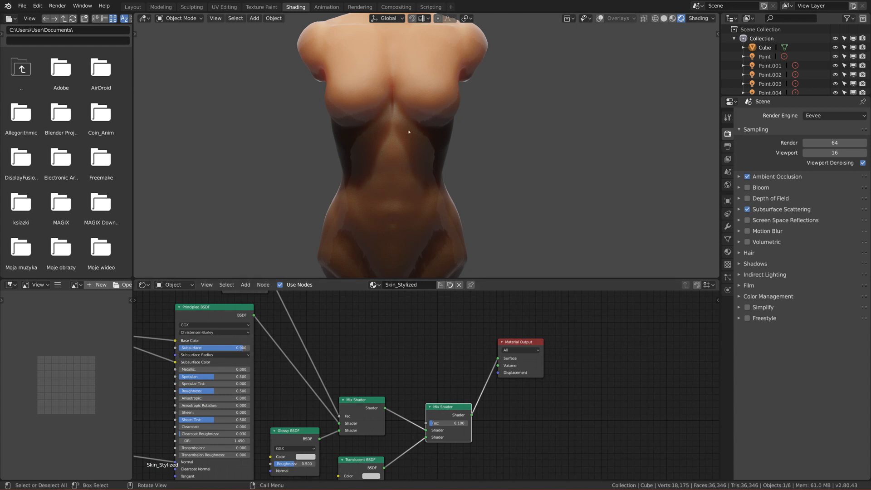
ctrl+shift+click(376, 413)
ctrl+shift+click(454, 413)
ctrl+shift+click(362, 412)
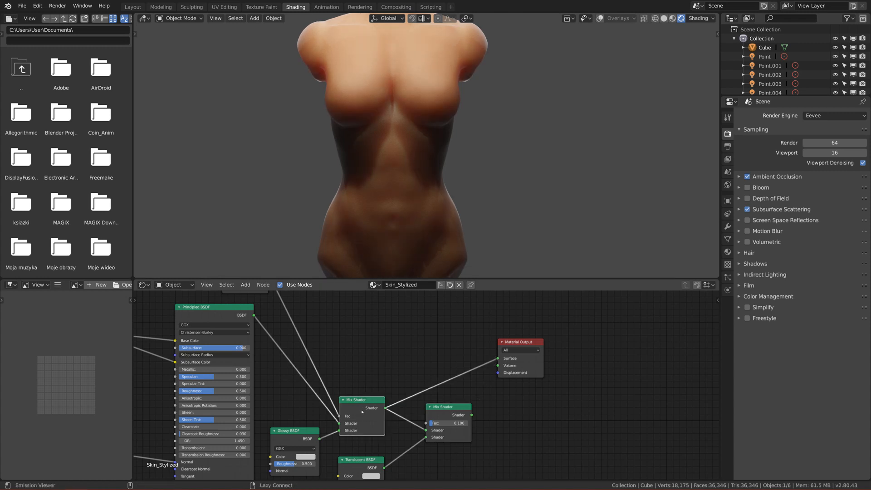
ctrl+shift+click(449, 415)
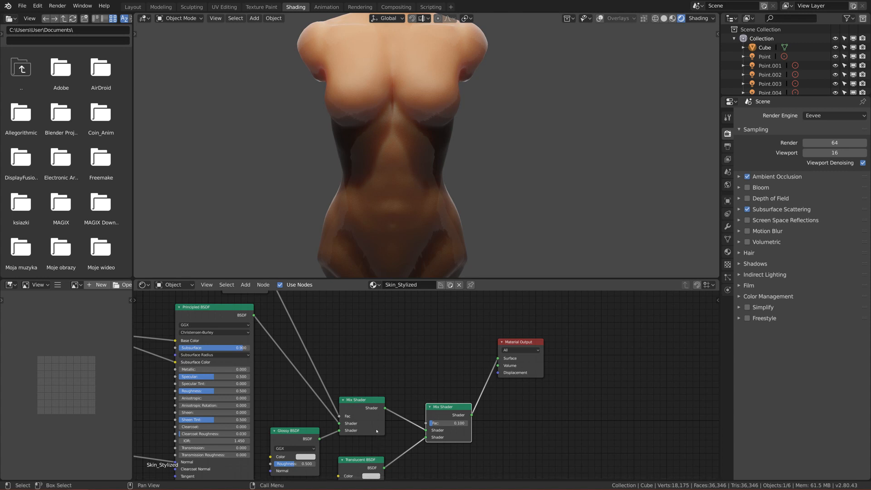
Examine the abdomen and hips while alternating the two Mix Shader outputs, and inspect the waist's translucent shading up close.
scroll(377, 433, up, 2)
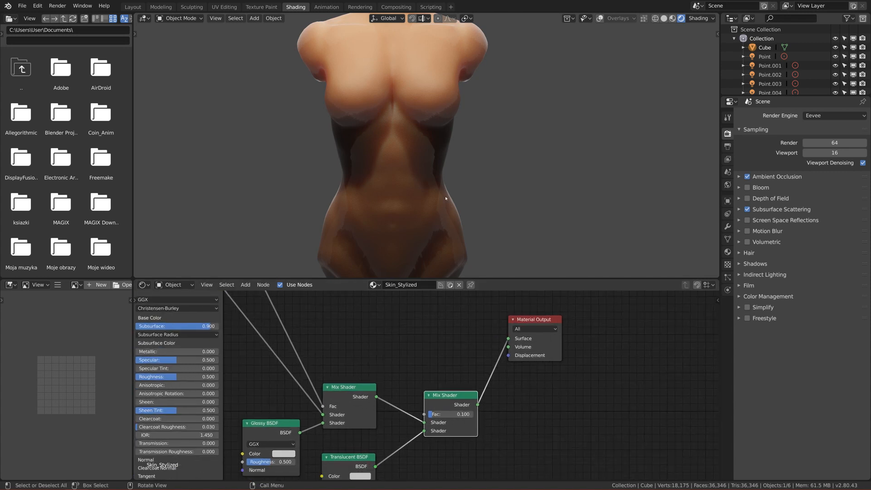
scroll(424, 186, up, 1)
scroll(420, 229, up, 1)
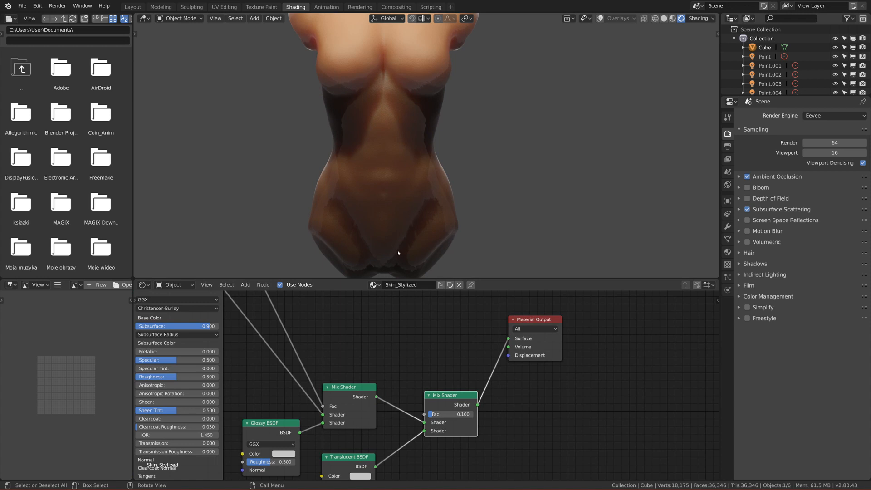
ctrl+shift+click(367, 396)
ctrl+shift+click(431, 405)
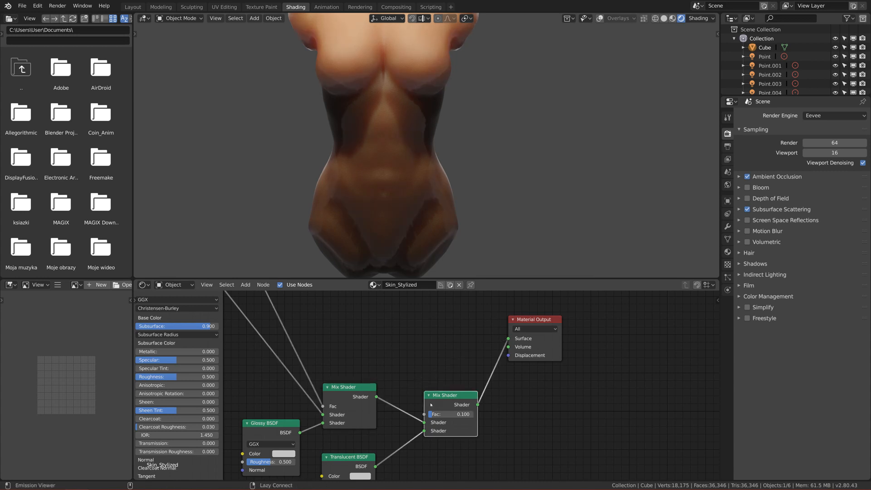
ctrl+shift+click(351, 401)
ctrl+shift+click(433, 404)
shift+click(343, 396)
ctrl+shift+click(354, 398)
ctrl+shift+click(447, 402)
ctrl+shift+click(354, 398)
ctrl+shift+click(446, 403)
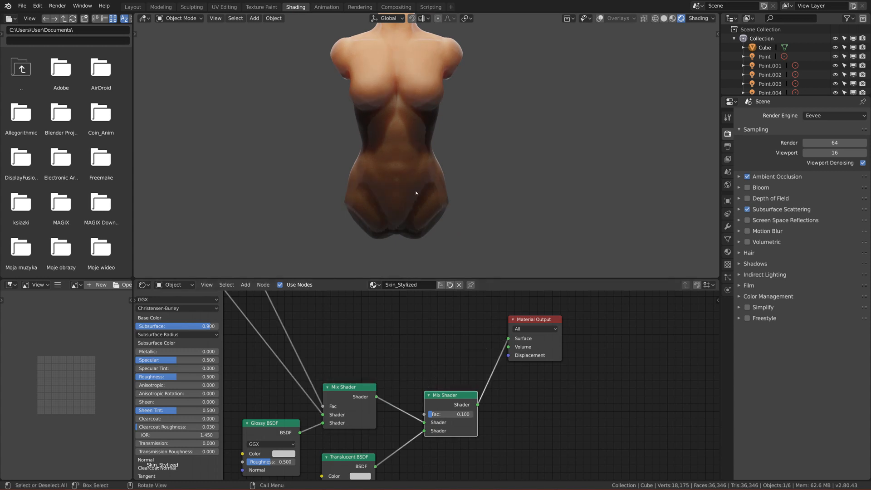
scroll(416, 193, down, 2)
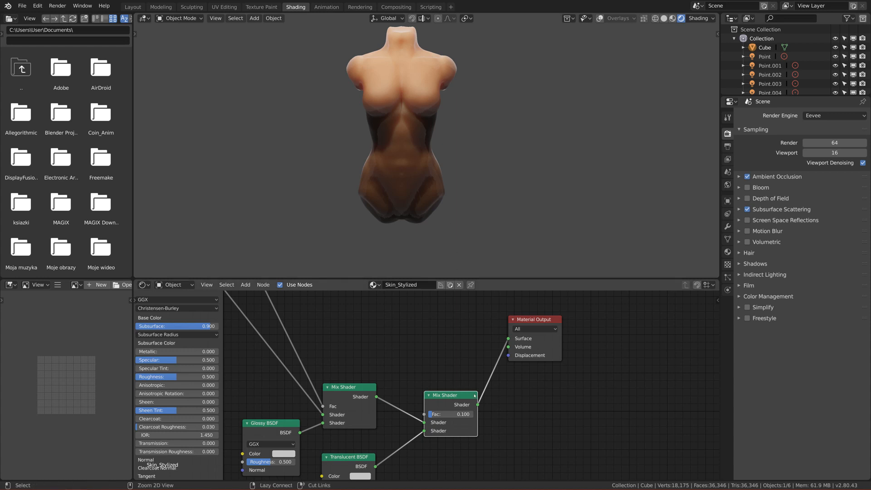
scroll(371, 105, up, 10)
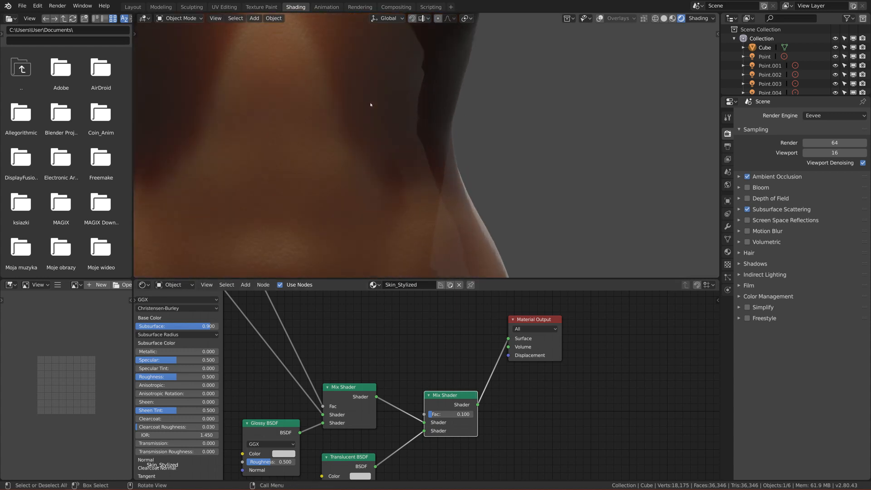
scroll(371, 105, down, 10)
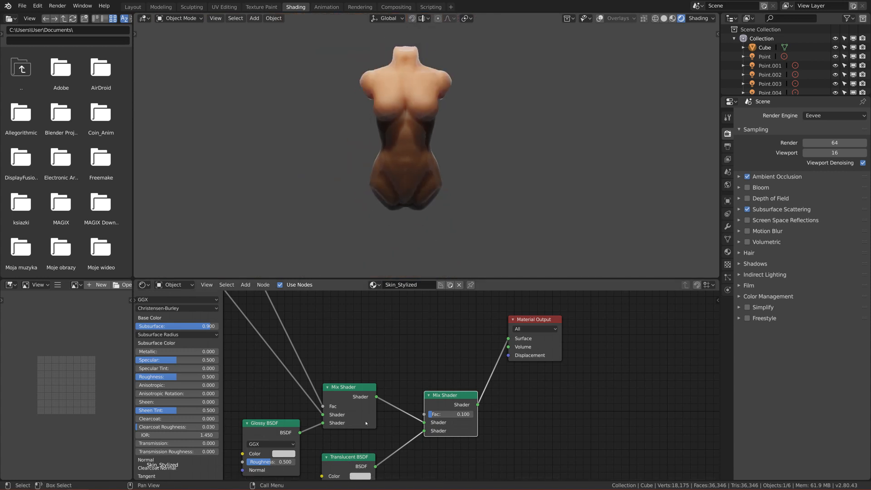
Save the blend file with the finished Skin_Stylized node setup.
key(ctrl+s)
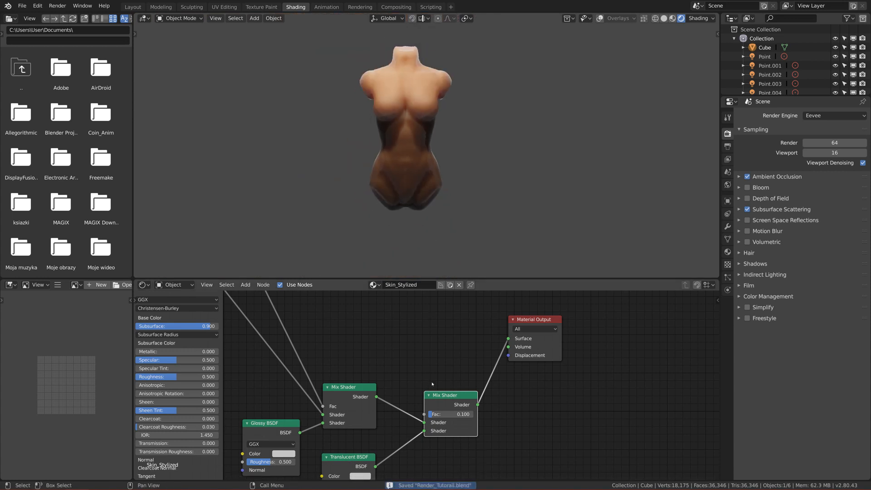
shift+middle_drag(440, 397, 451, 393)
scroll(451, 391, down, 1)
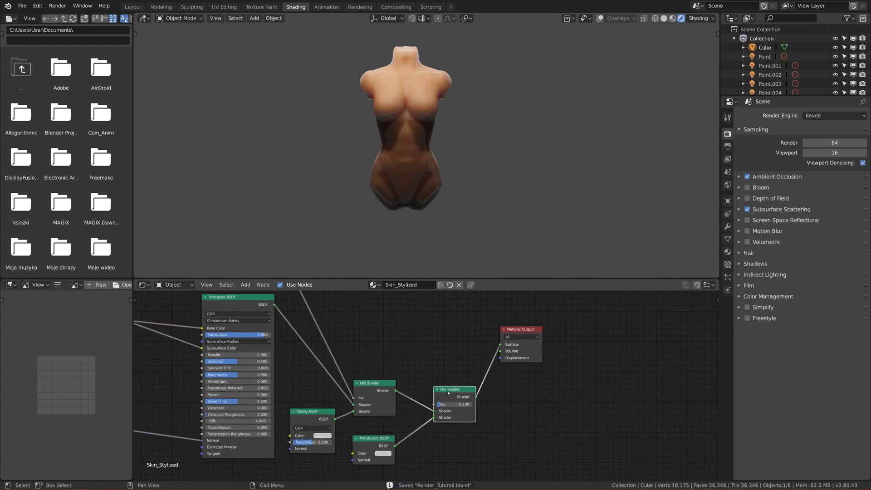
middle_drag(419, 384, 431, 394)
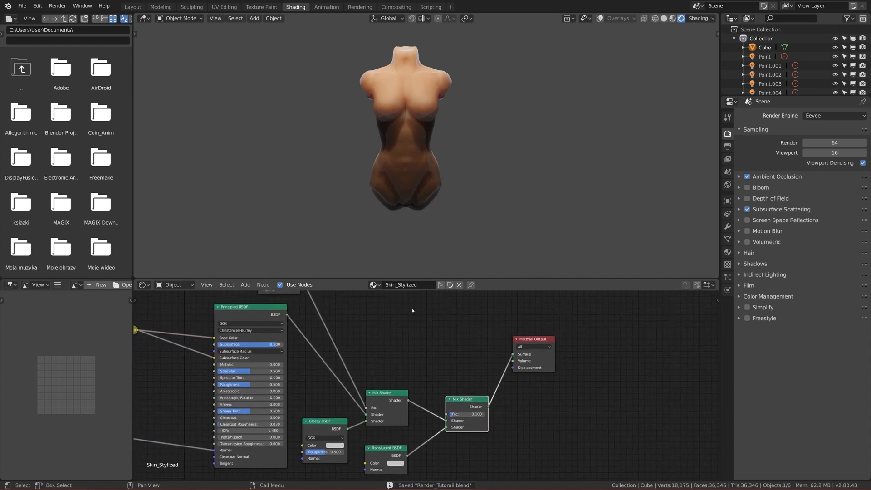
Switch to the Layout workspace, view the torso closer from the front and save the file.
click(133, 7)
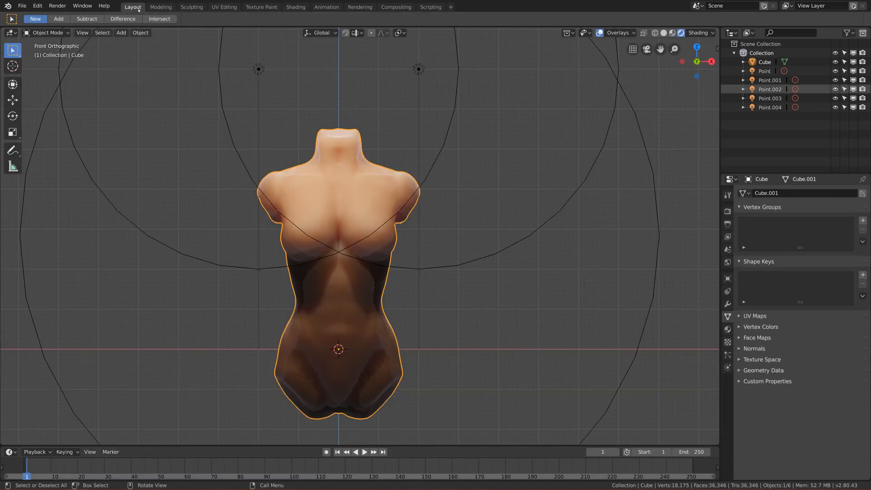
scroll(345, 284, up, 1)
scroll(403, 249, up, 2)
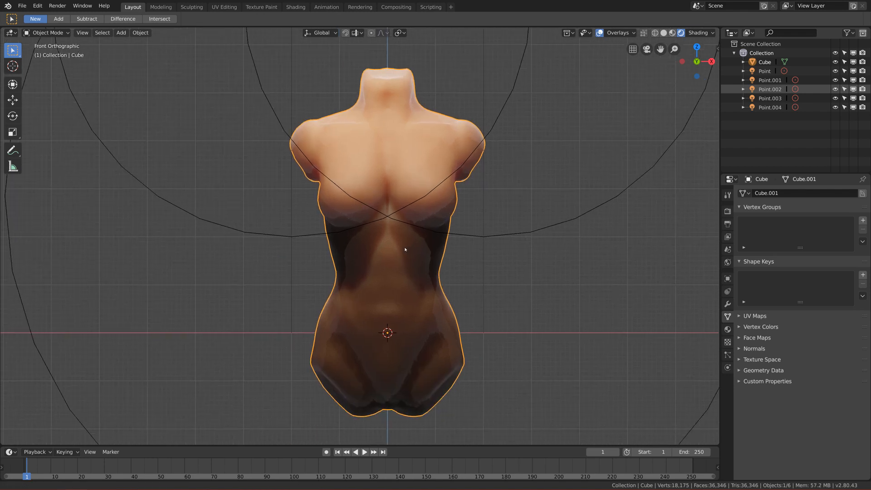
key(ctrl+s)
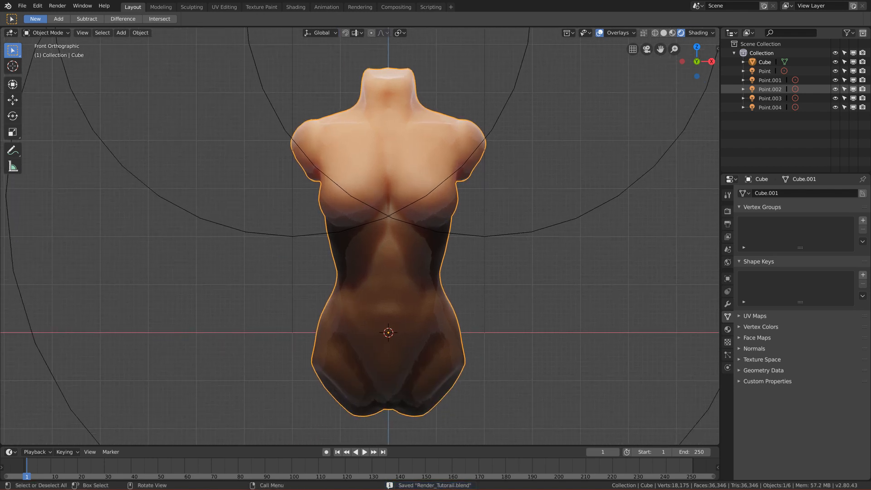